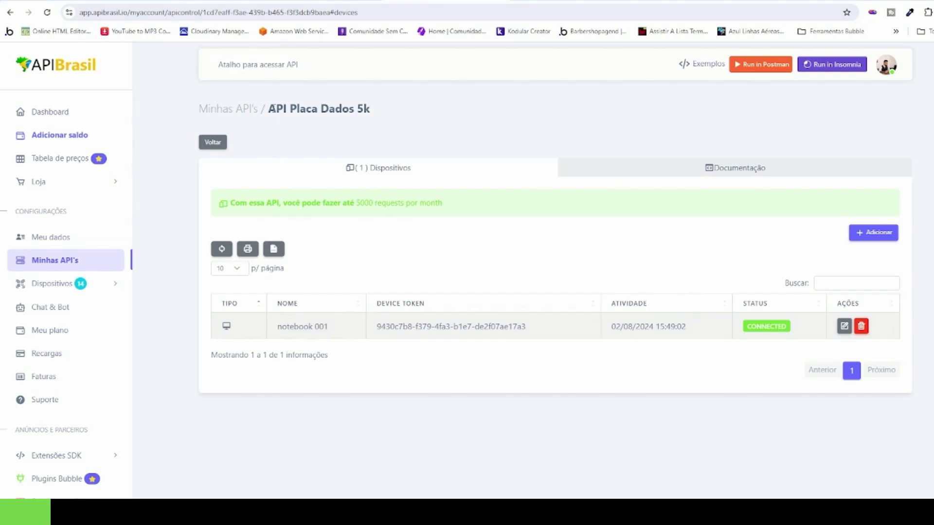
pyautogui.moveTo(275, 108); pyautogui.dragTo(369, 108)
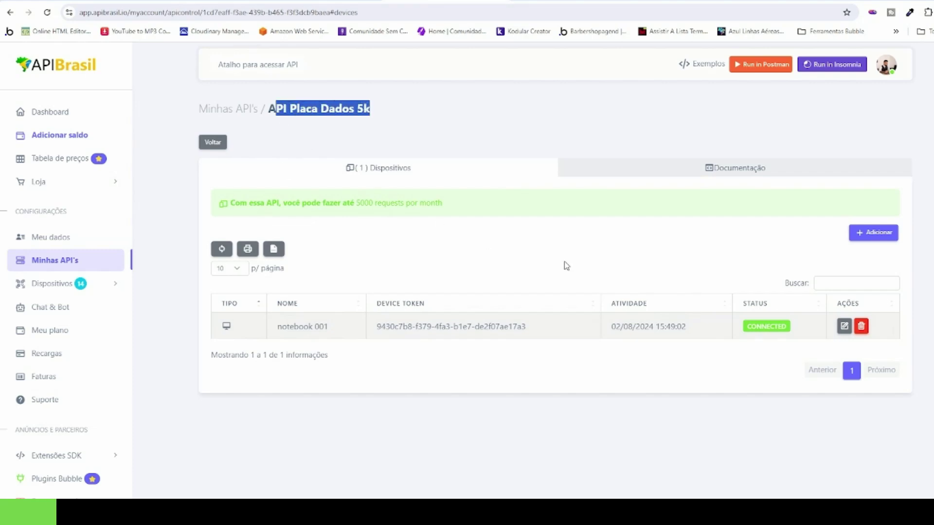
pyautogui.click(877, 238)
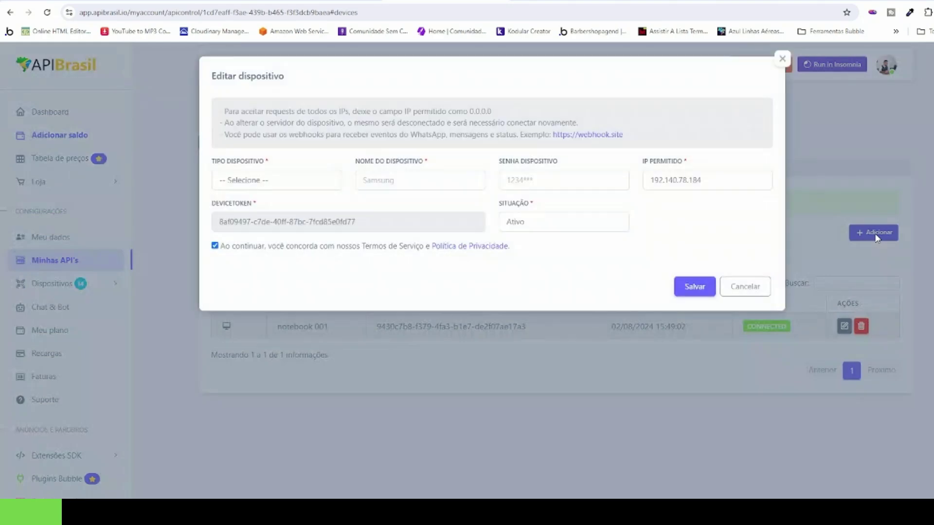
pyautogui.click(263, 186)
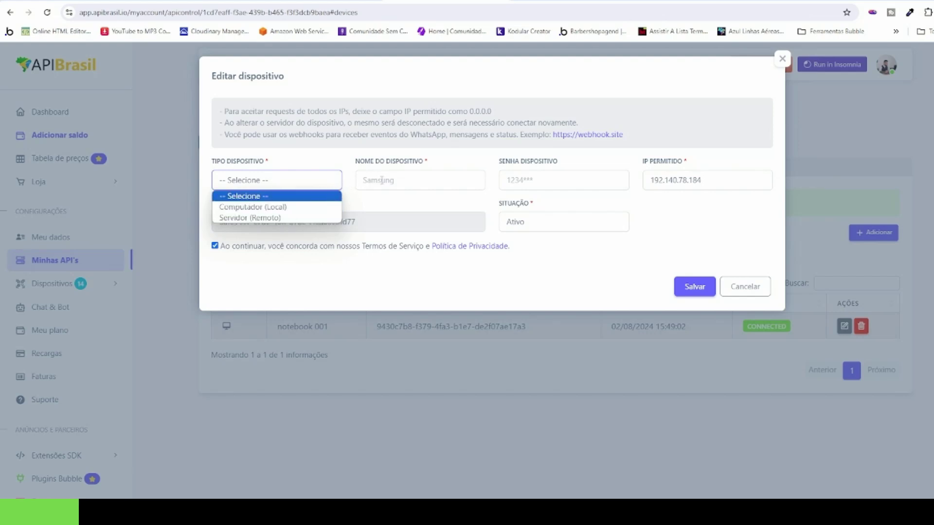
pyautogui.click(580, 165)
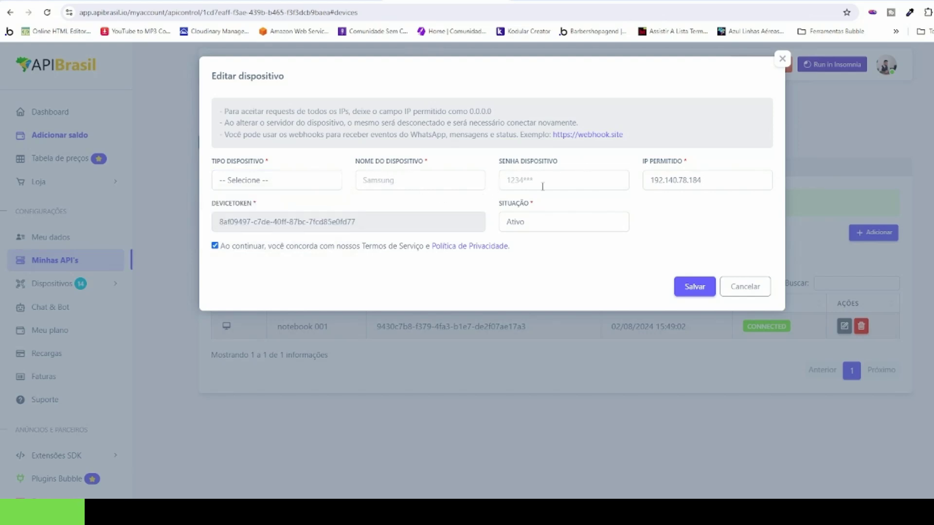
pyautogui.doubleClick(678, 179)
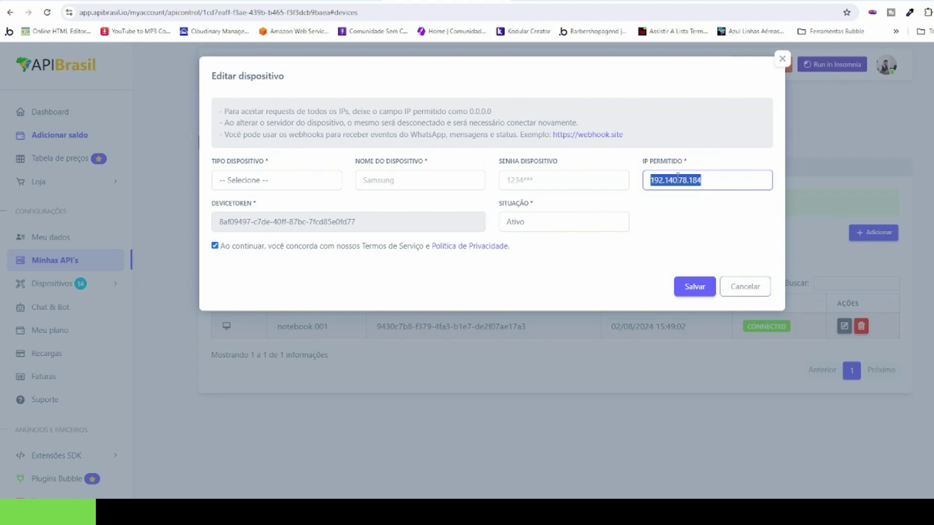
pyautogui.write('0.0.0.0')
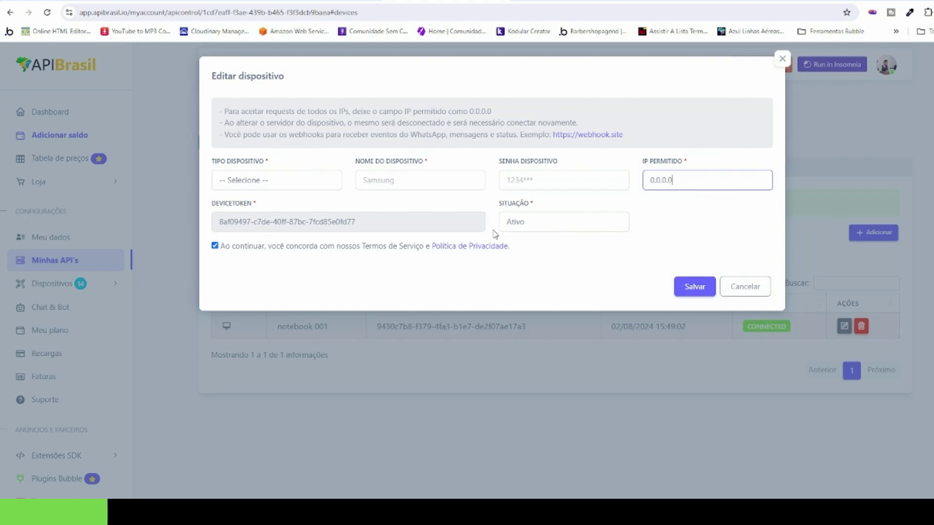
pyautogui.click(745, 286)
# - Submit the login test form in the plugin documentation with the prefilled account credentials to retrieve the token
pyautogui.moveTo(376, 326); pyautogui.dragTo(534, 329)
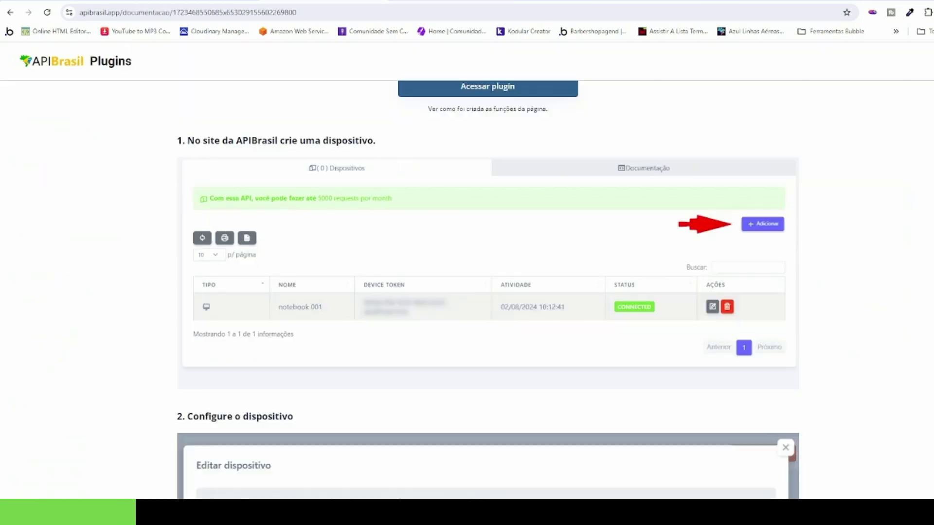
pyautogui.scroll(-8, 307, 237)
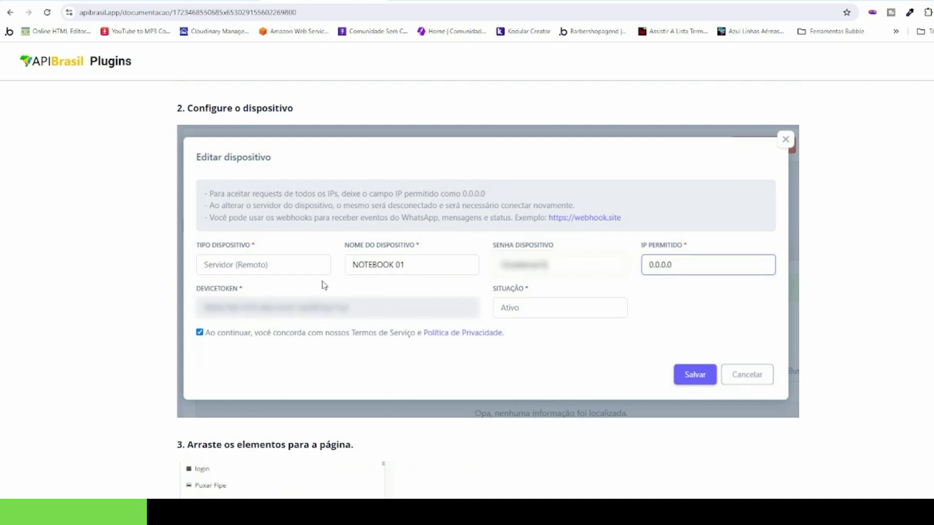
pyautogui.scroll(-5, 311, 286)
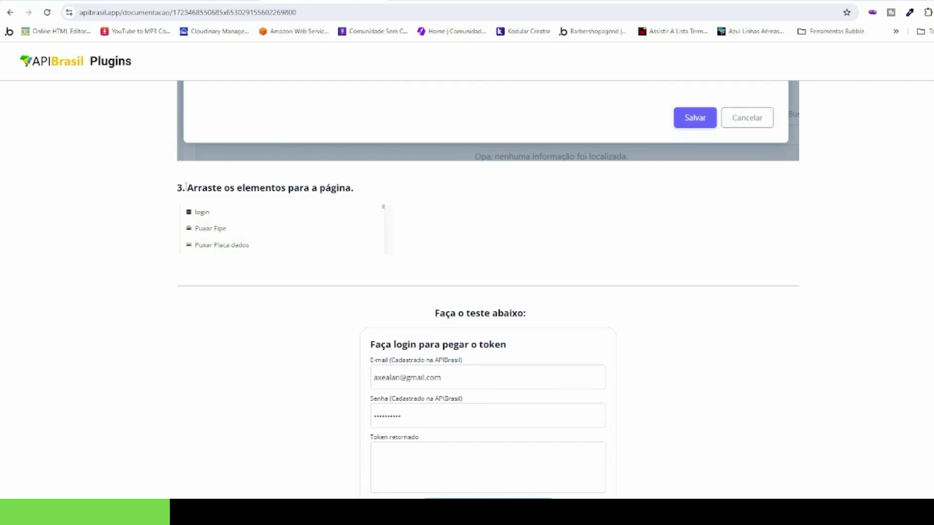
pyautogui.scroll(-2, 224, 212)
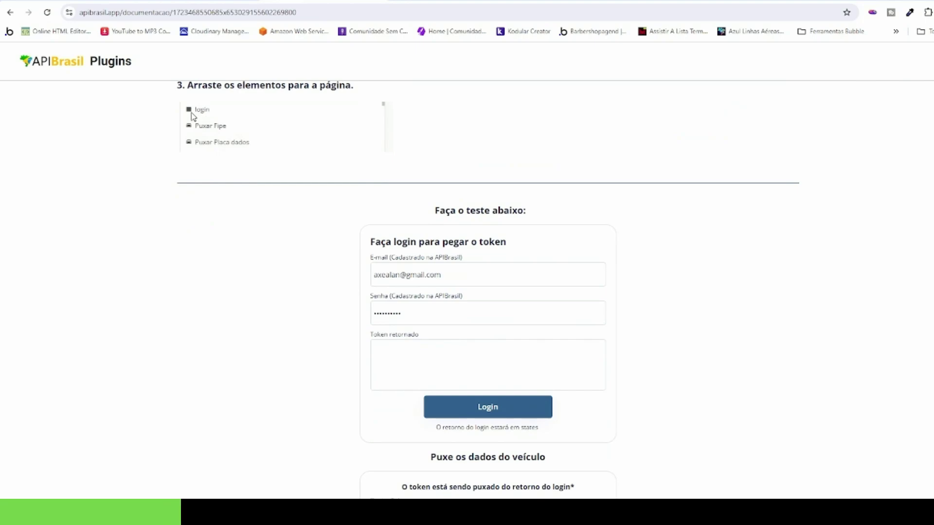
pyautogui.click(438, 280)
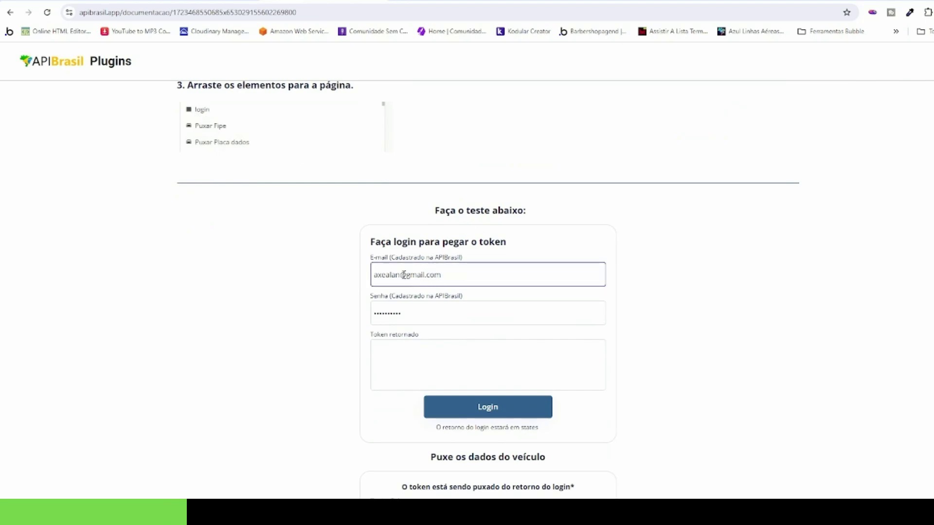
pyautogui.click(393, 318)
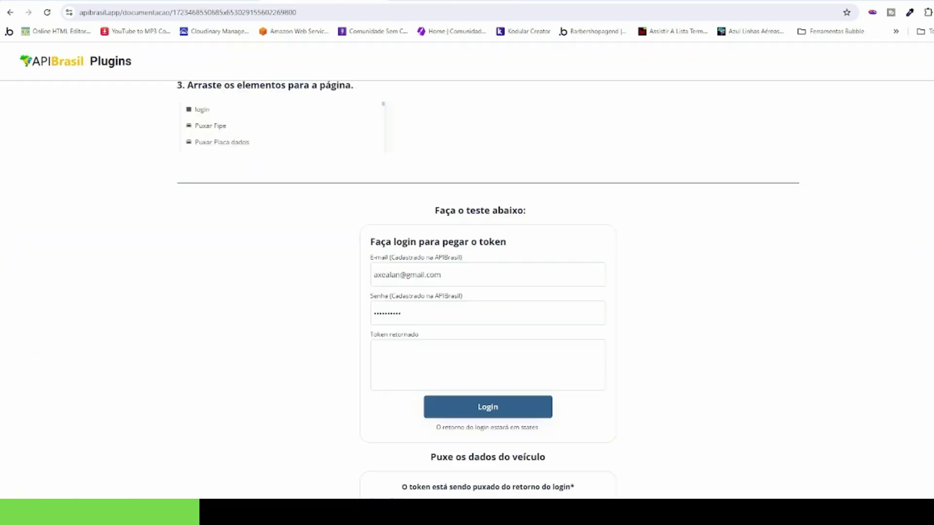
pyautogui.scroll(-2, 487, 292)
pyautogui.click(440, 321)
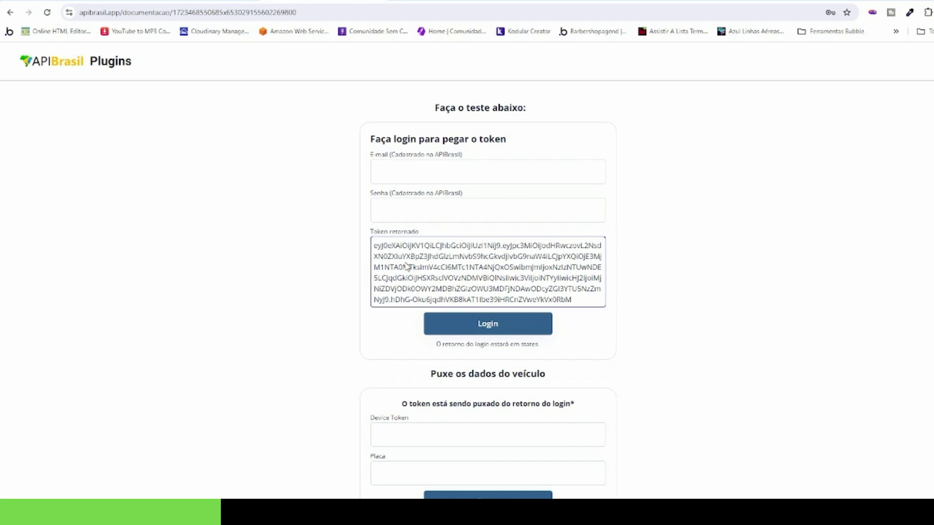
# - Copy the notebook 001 device token from its API page and paste it into the Device Token field of the vehicle data test form
pyautogui.scroll(-1, 408, 266)
pyautogui.scroll(-2, 407, 265)
pyautogui.scroll(2, 398, 286)
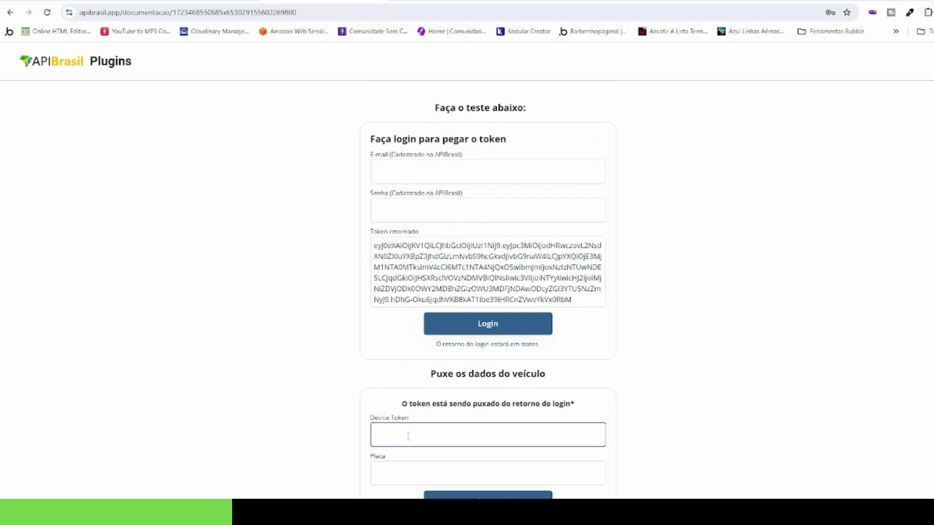
pyautogui.scroll(-4, 411, 378)
pyautogui.scroll(-2, 419, 358)
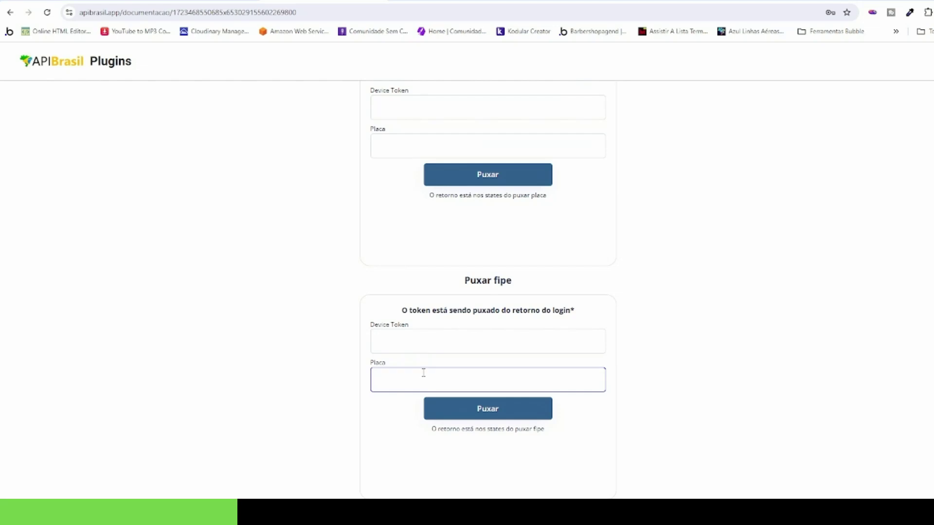
pyautogui.scroll(2, 423, 374)
pyautogui.scroll(2, 419, 340)
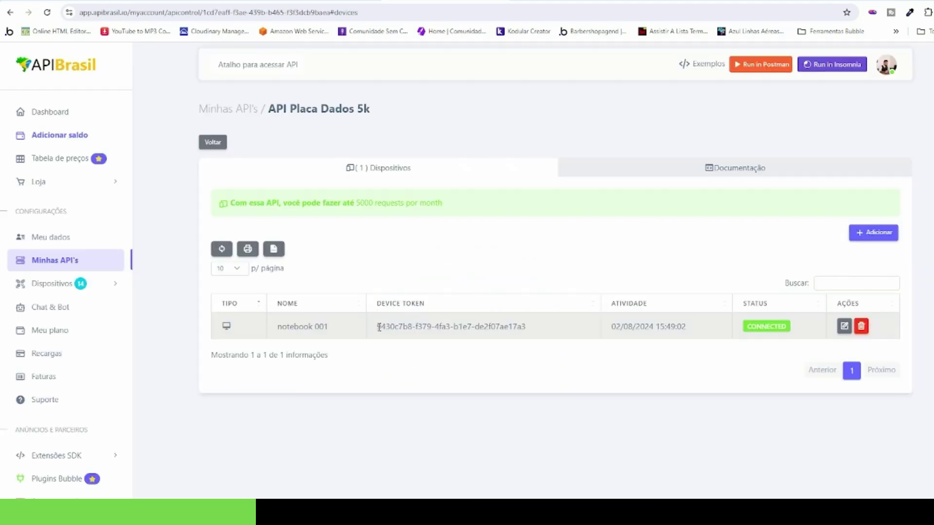
pyautogui.moveTo(377, 326); pyautogui.dragTo(530, 331)
pyautogui.hotkey('ctrl', 'c')
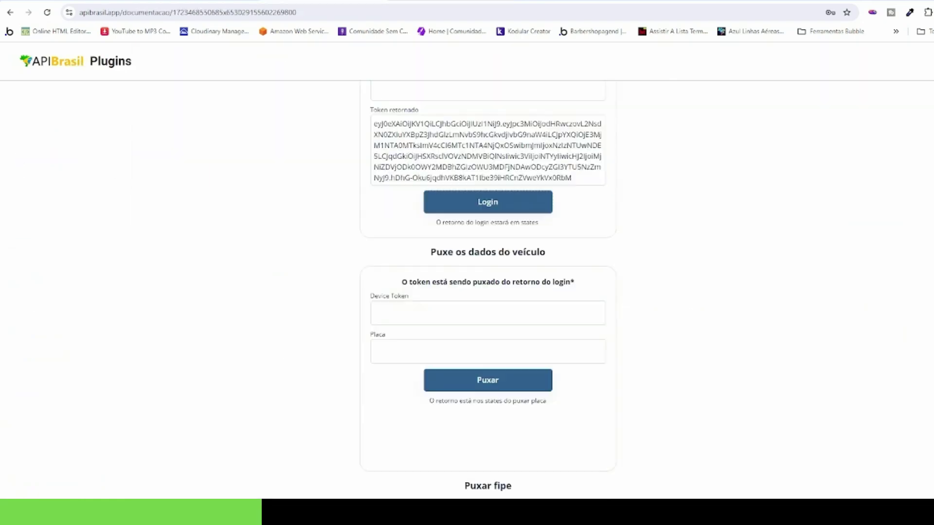
pyautogui.click(404, 313)
pyautogui.hotkey('ctrl', 'v')
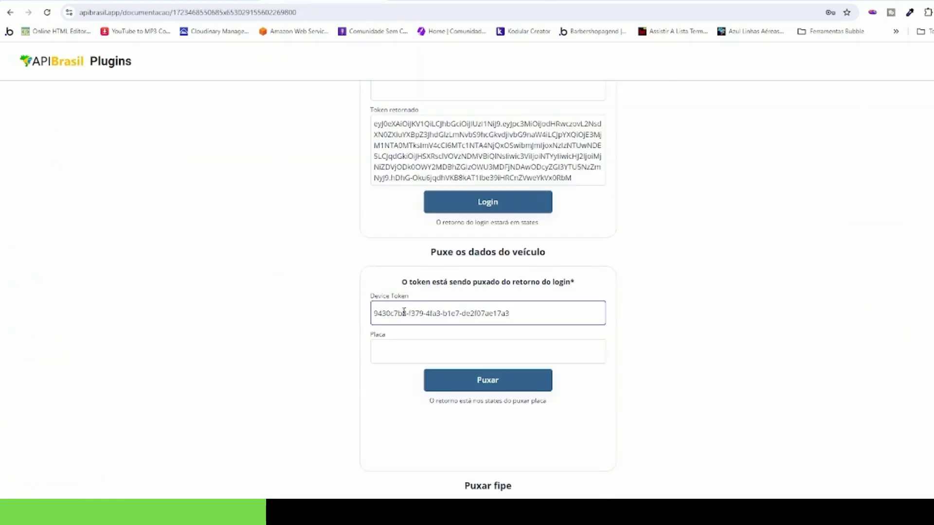
# - Copy the sample plate from the v2/dados endpoint's request body in the API Placa Dados 5k documentation
pyautogui.click(393, 354)
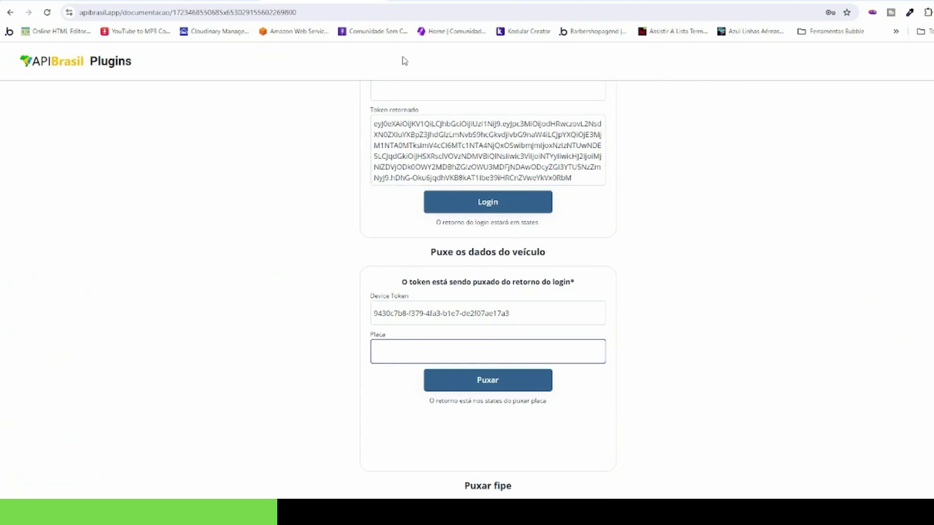
pyautogui.hotkey('ctrl', 'Tab')
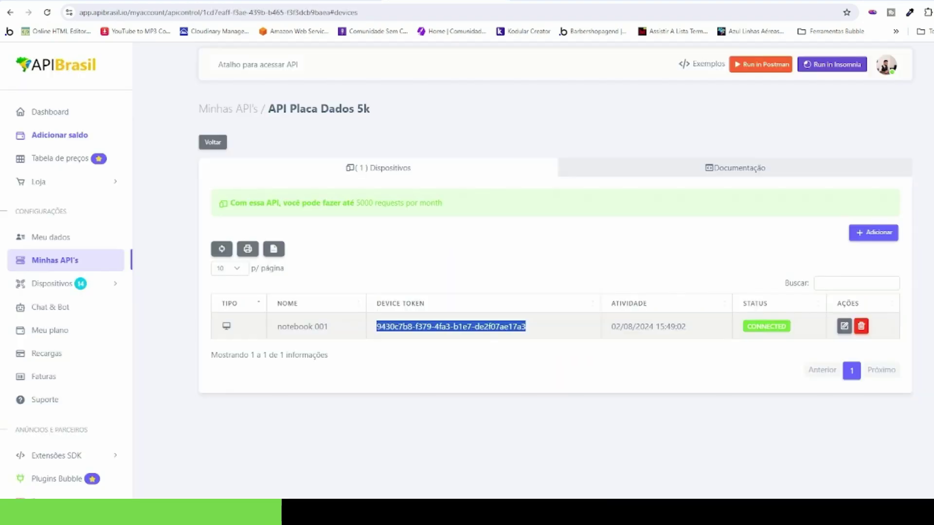
pyautogui.click(711, 171)
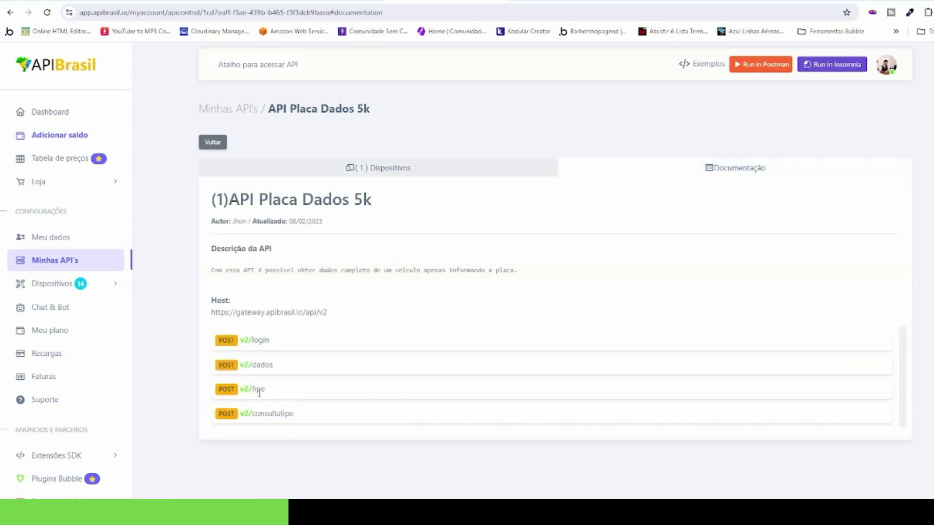
pyautogui.click(253, 366)
pyautogui.scroll(-3, 304, 381)
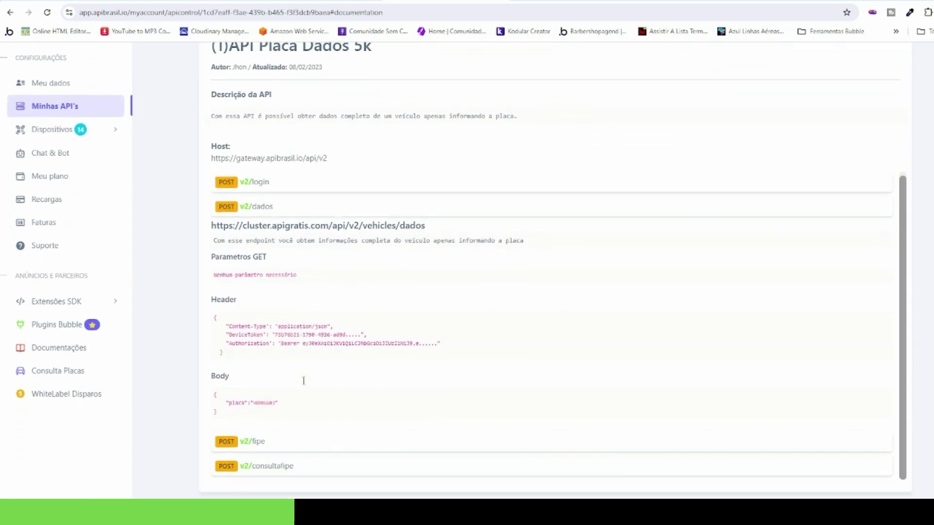
pyautogui.doubleClick(267, 403)
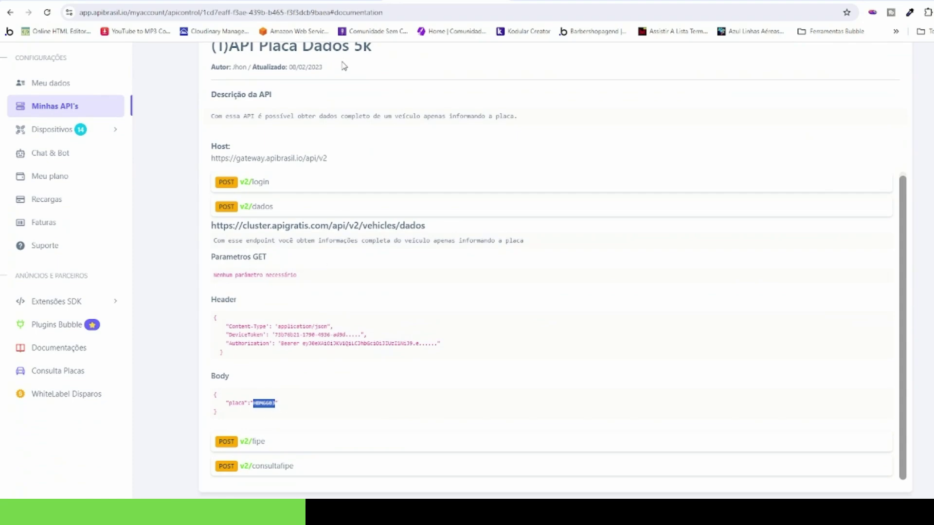
pyautogui.hotkey('ctrl', 'Tab')
pyautogui.scroll(-3, 486, 243)
pyautogui.click(385, 249)
pyautogui.write('HBM6603')
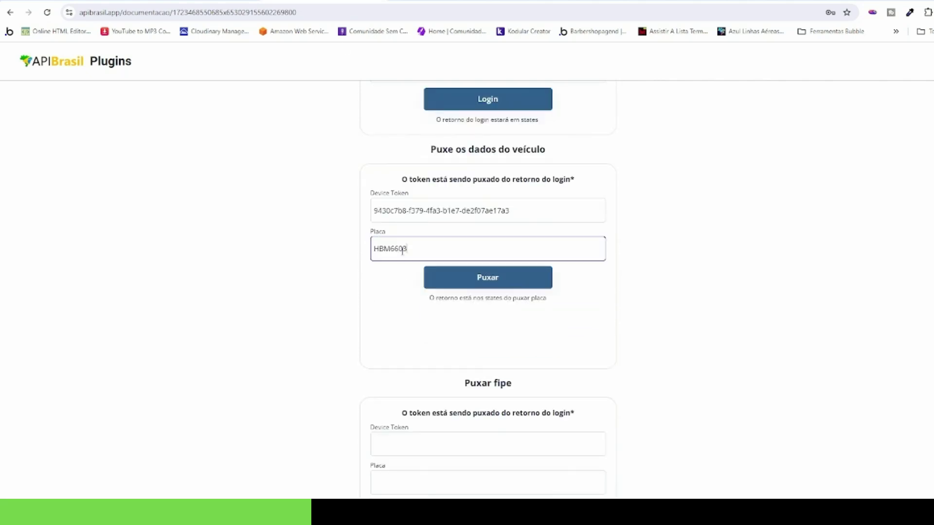
pyautogui.click(474, 280)
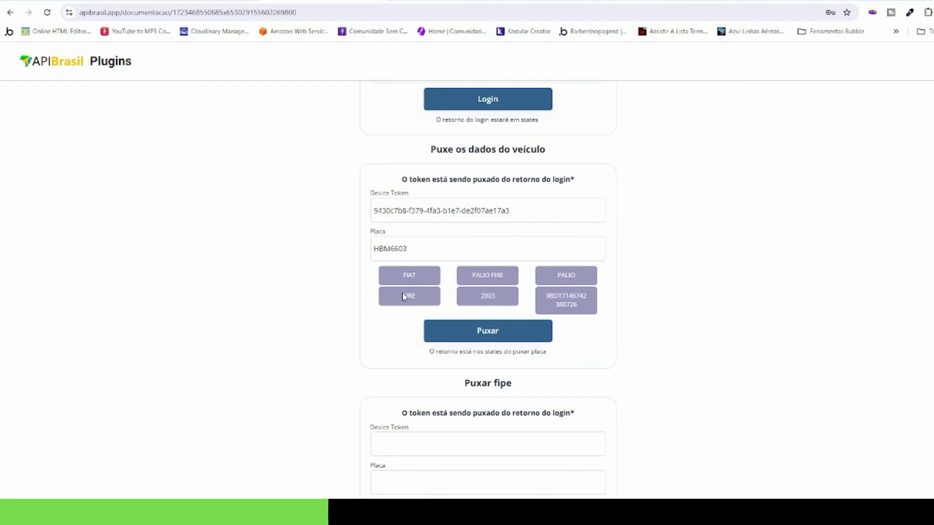
# - Copy the device token from the vehicle data form into the Device Token field of the Puxar fipe form
pyautogui.scroll(-2, 404, 297)
pyautogui.scroll(2, 404, 297)
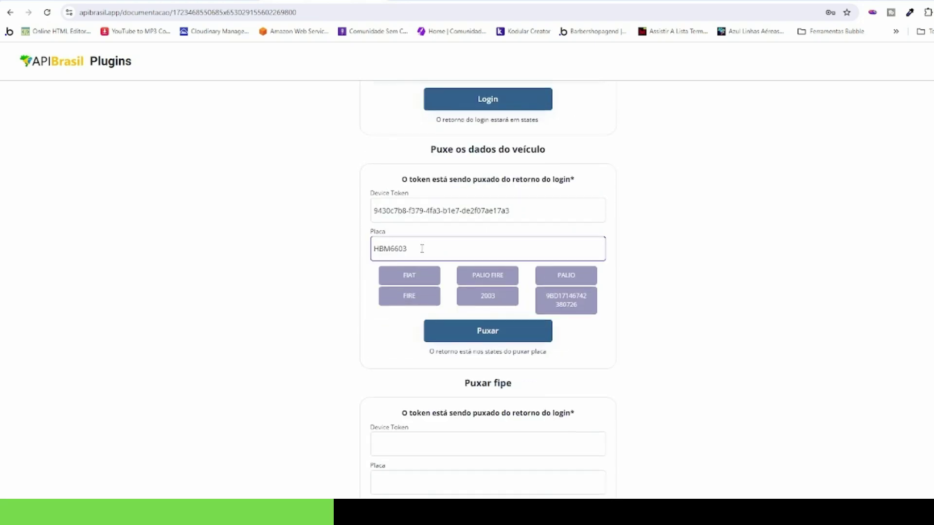
pyautogui.tripleClick(434, 206)
pyautogui.hotkey('ctrl', 'c')
pyautogui.scroll(-2, 417, 336)
pyautogui.click(416, 335)
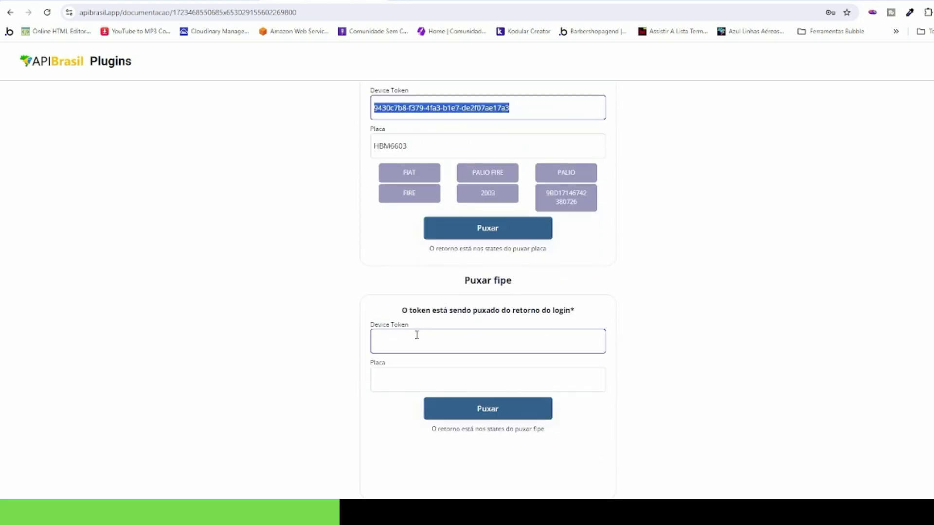
pyautogui.hotkey('ctrl', 'v')
# - Copy plate HBM6603 into the Puxar fipe form and pull the vehicle's FIPE data
pyautogui.click(416, 153)
pyautogui.doubleClick(415, 153)
pyautogui.hotkey('ctrl', 'c')
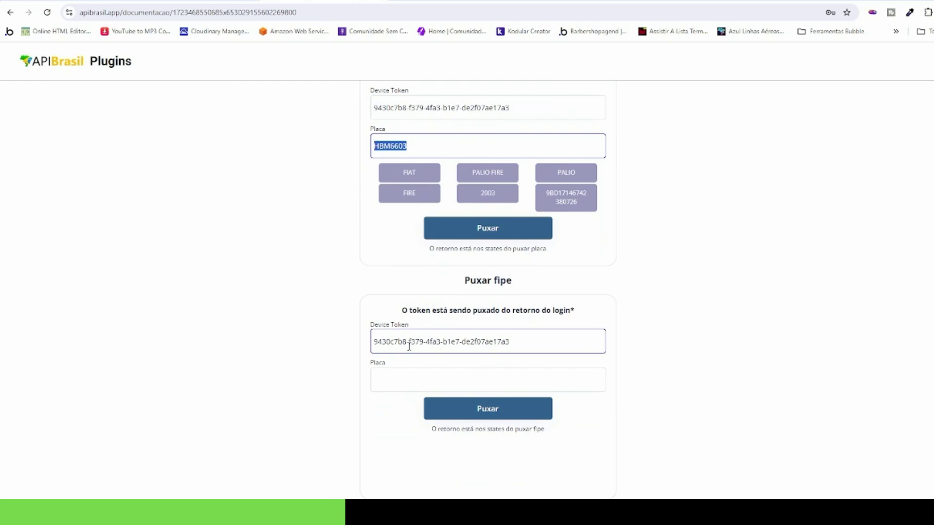
pyautogui.click(404, 377)
pyautogui.hotkey('ctrl', 'v')
pyautogui.click(456, 405)
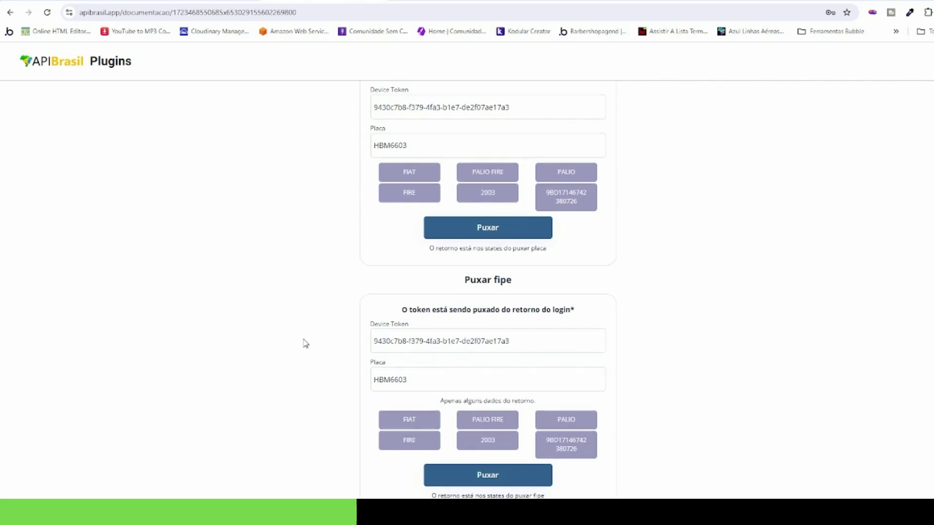
# - Open the Bubble editor for the documentation page from the link about how its functions were created
pyautogui.scroll(-1, 302, 344)
pyautogui.scroll(4, 478, 236)
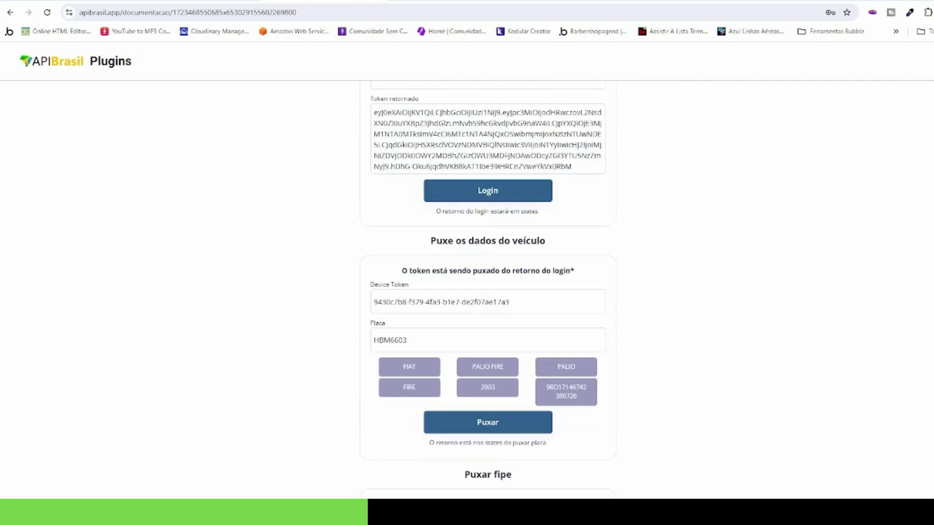
pyautogui.scroll(15, 466, 182)
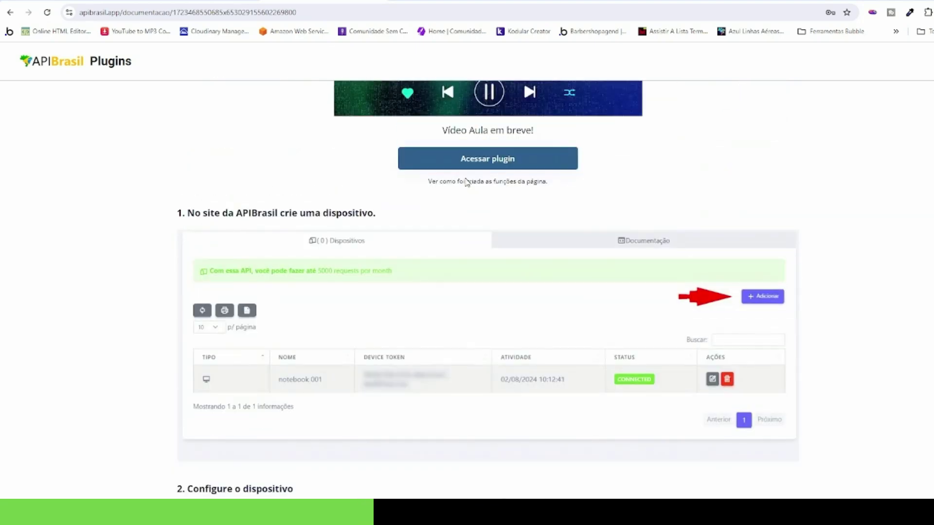
pyautogui.scroll(2, 482, 168)
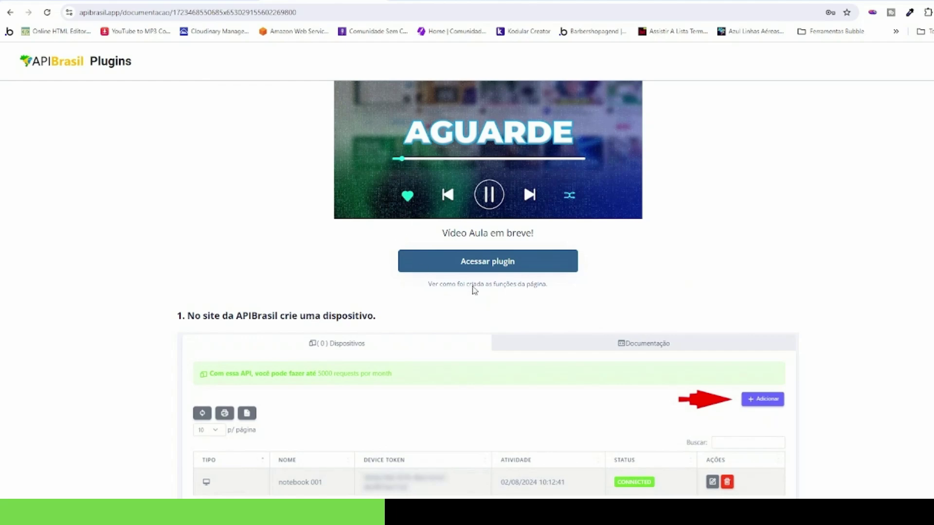
pyautogui.click(473, 286)
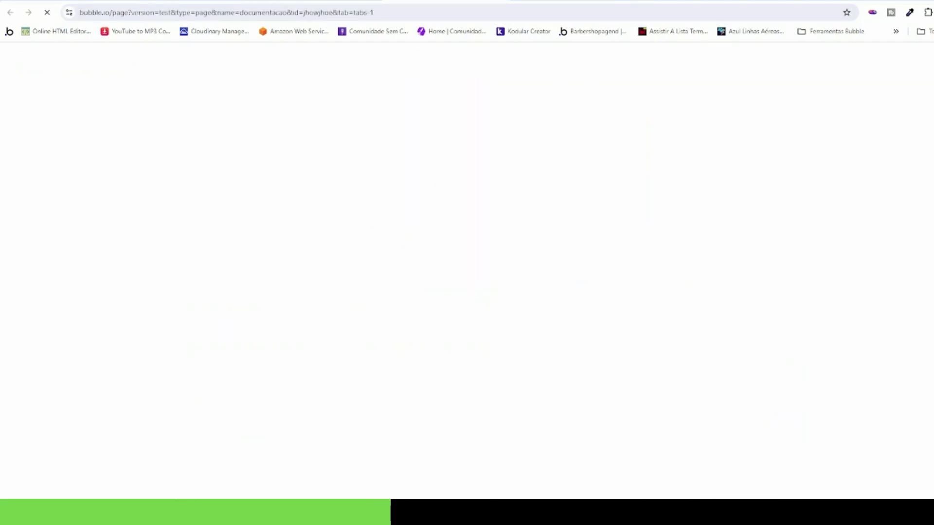
# - Expand the G PAI group in the page's elements tree to reach its nested API groups
pyautogui.moveTo(35, 206)
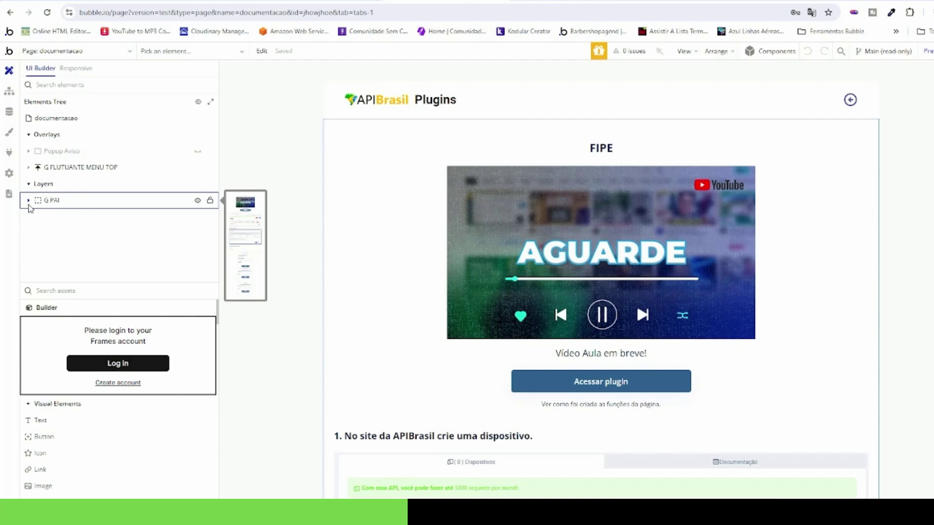
pyautogui.click(30, 202)
pyautogui.moveTo(107, 224)
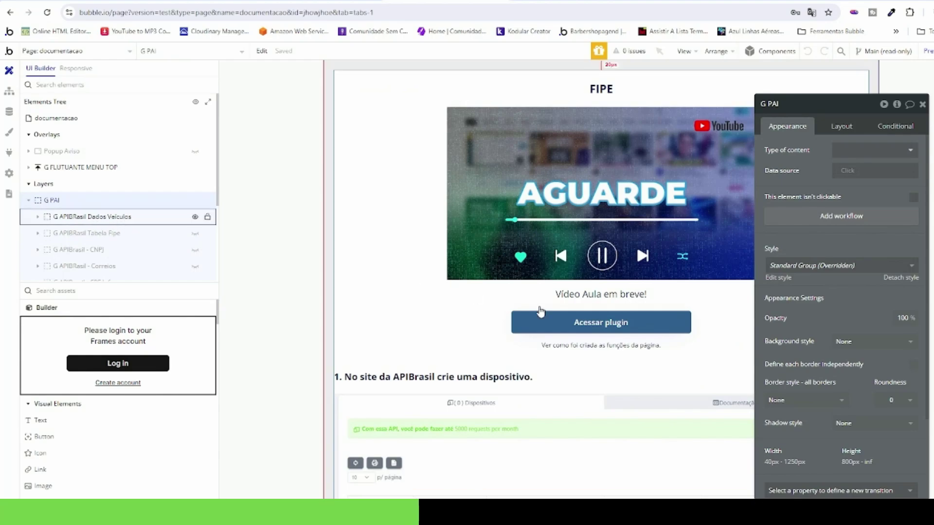
# - Open the app's installed plugins to examine the API Brasil - Veículos V3 plugin and its elements and actions
pyautogui.scroll(-8, 511, 331)
pyautogui.scroll(10, 488, 342)
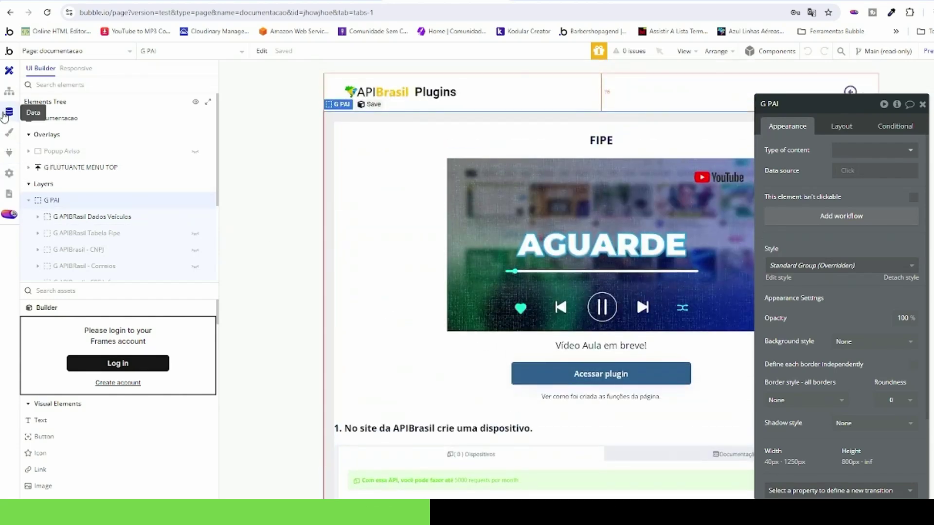
pyautogui.click(8, 154)
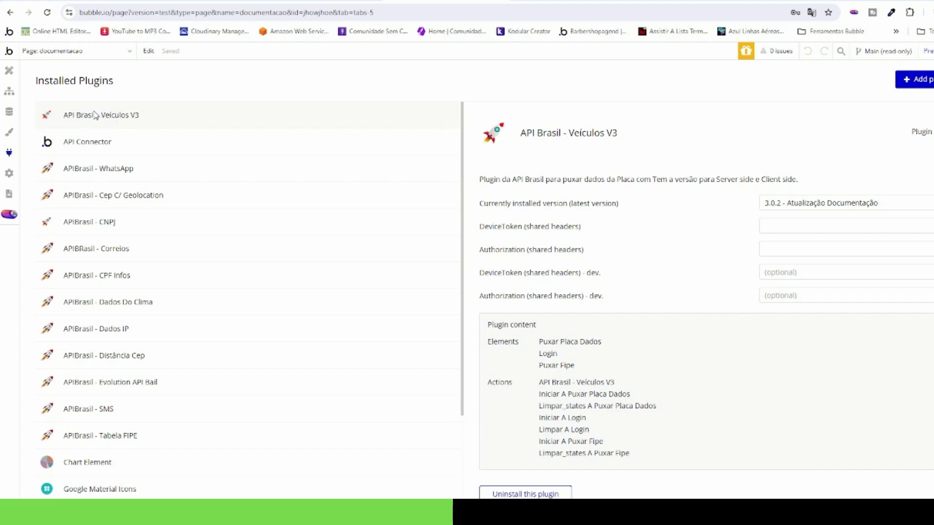
# - Return to the page design and search the available elements for placa and login to find the plugin's elements
pyautogui.click(9, 70)
pyautogui.scroll(-5, 541, 330)
pyautogui.scroll(-12, 541, 330)
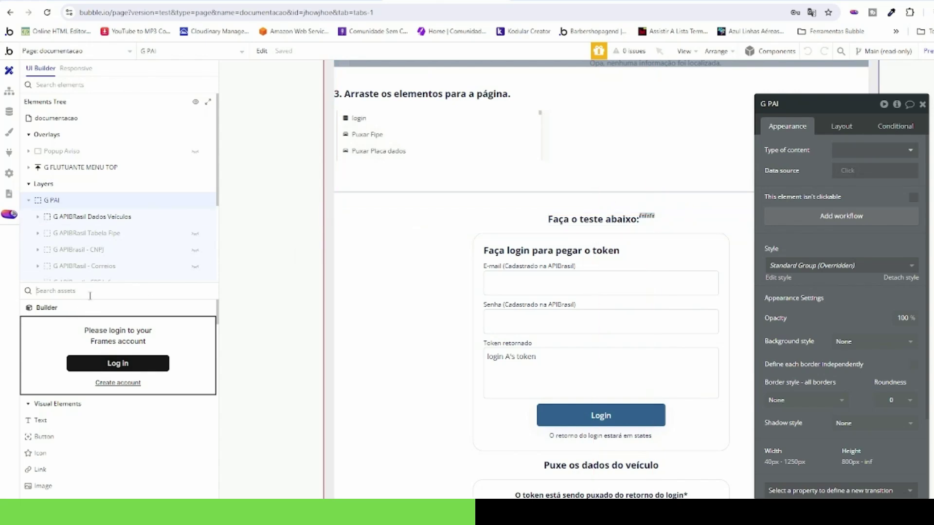
pyautogui.write('placa')
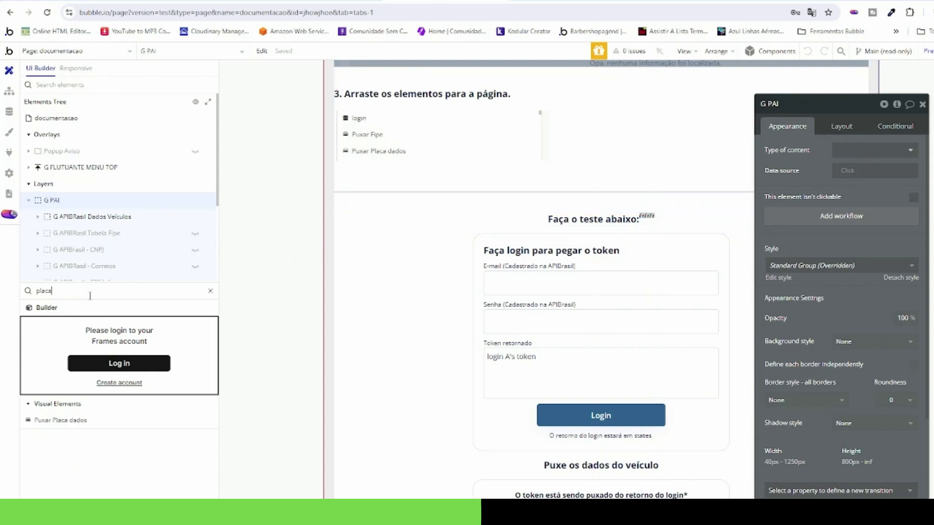
pyautogui.hotkey('ctrl', 'a')
pyautogui.write('logi')
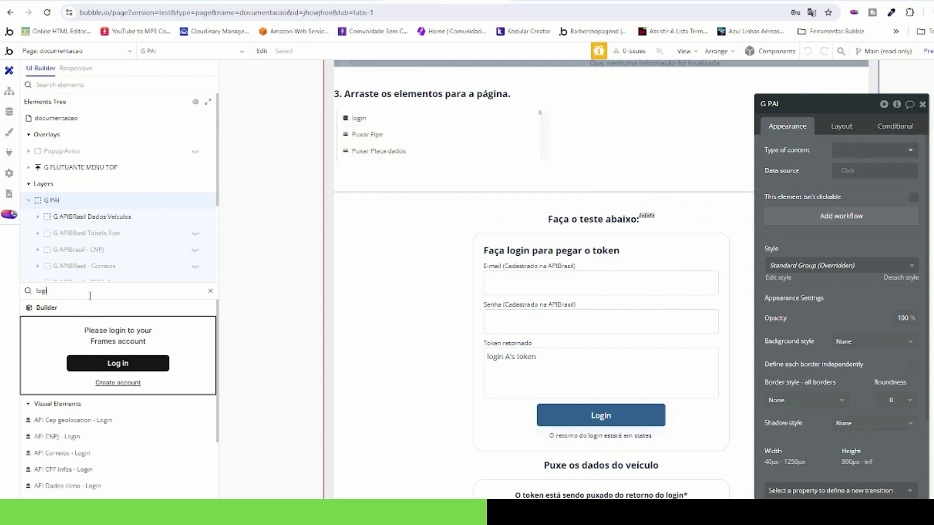
pyautogui.scroll(-2, 107, 381)
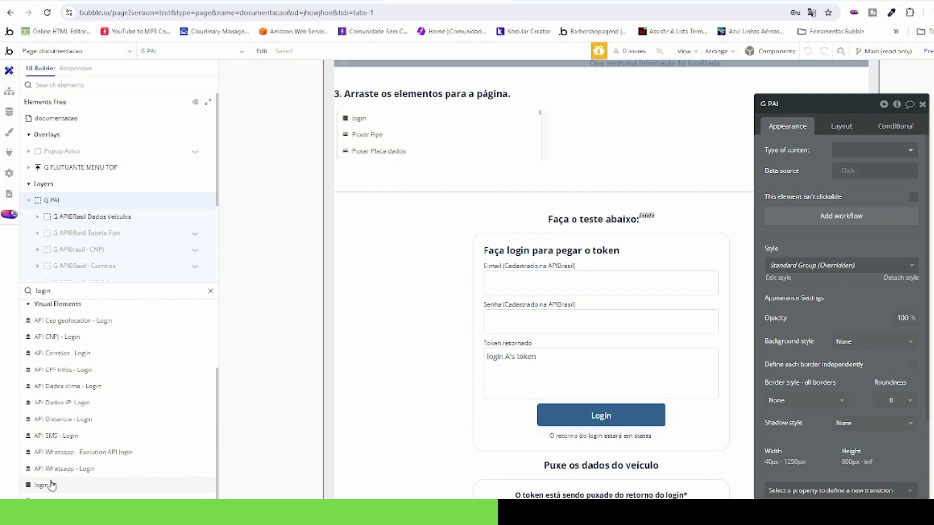
# - Open the properties of the login A element and examine the input sources of its email and senha fields
pyautogui.moveTo(51, 485); pyautogui.dragTo(653, 217)
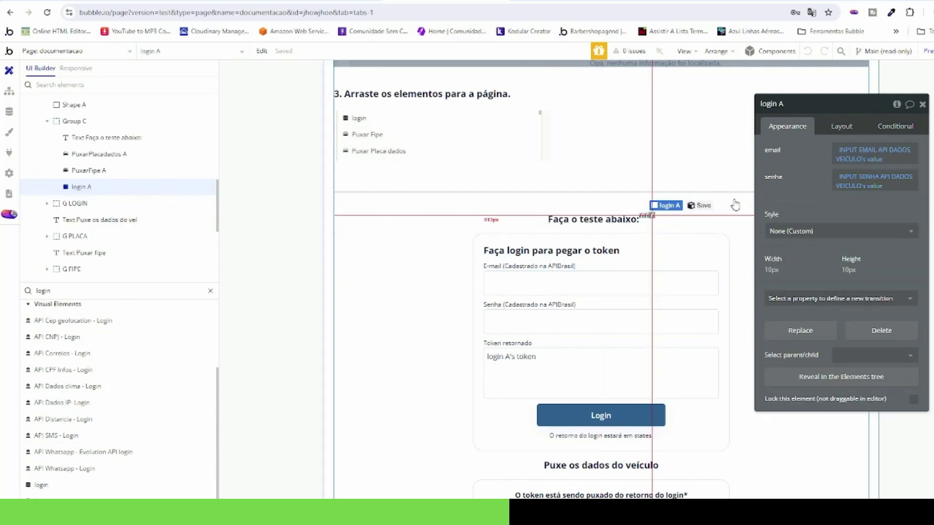
pyautogui.moveTo(771, 188); pyautogui.dragTo(180, 206)
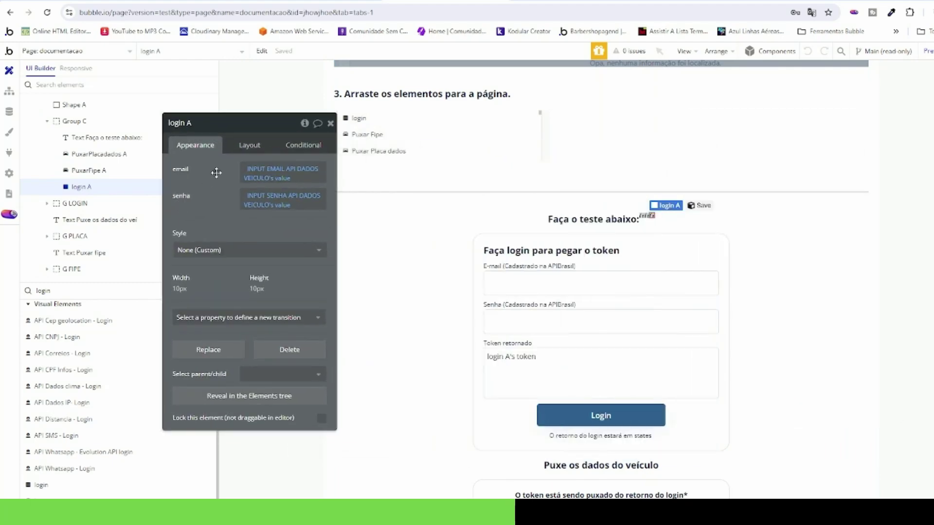
pyautogui.click(260, 176)
pyautogui.click(265, 179)
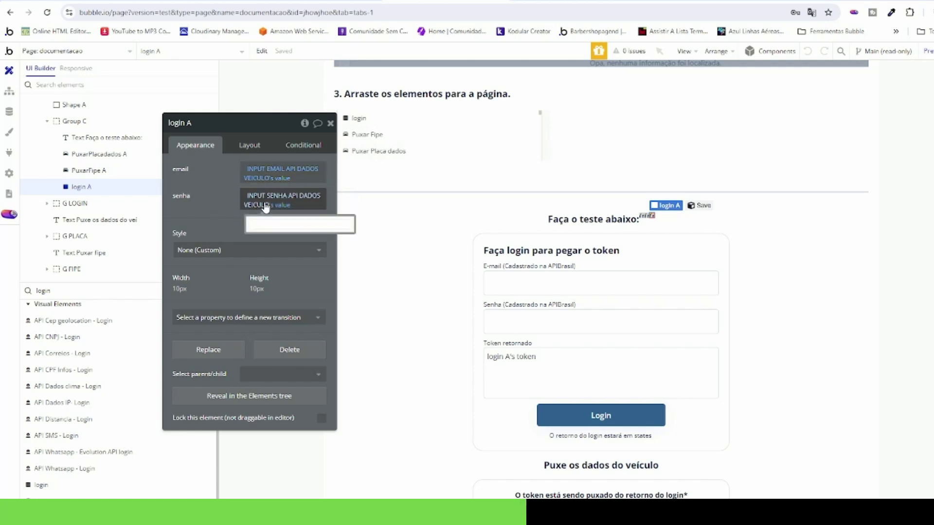
pyautogui.click(292, 221)
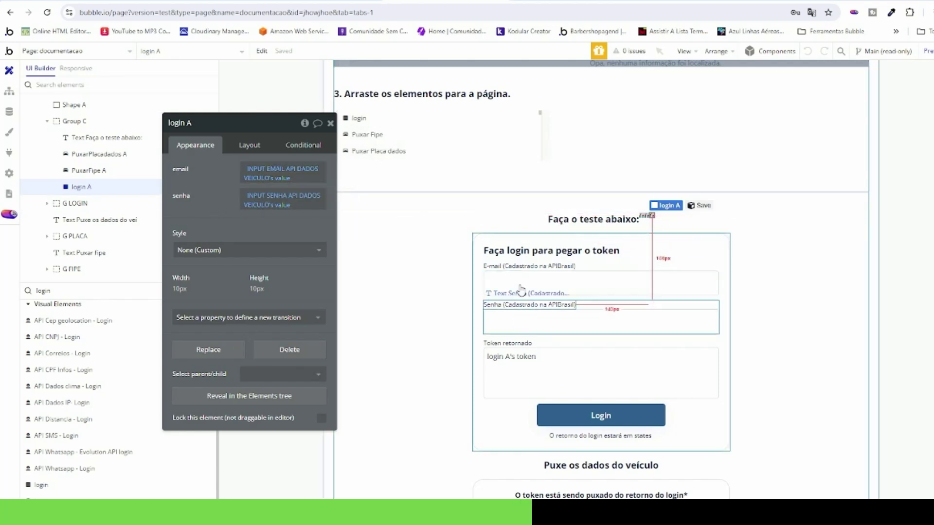
# - Examine the Token retornado input's initial content and the states that the login A element offers
pyautogui.click(506, 373)
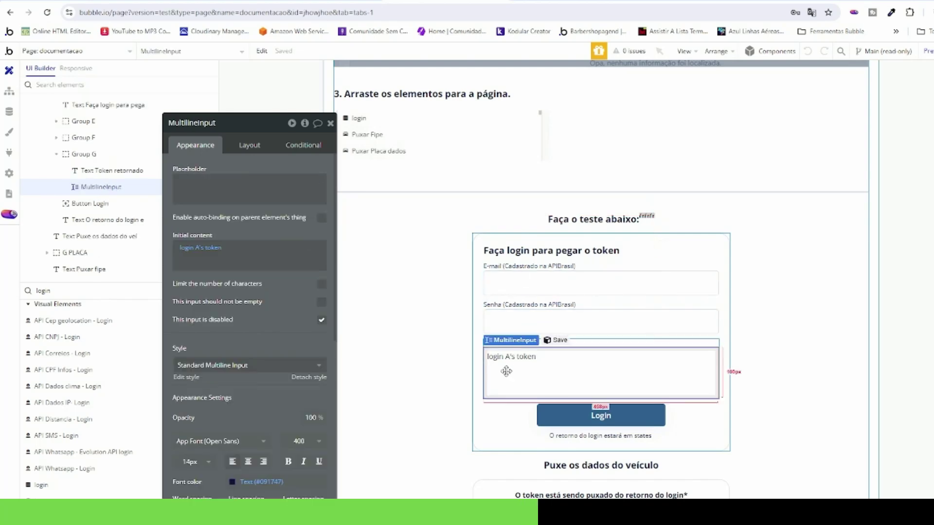
pyautogui.click(216, 248)
pyautogui.moveTo(246, 309)
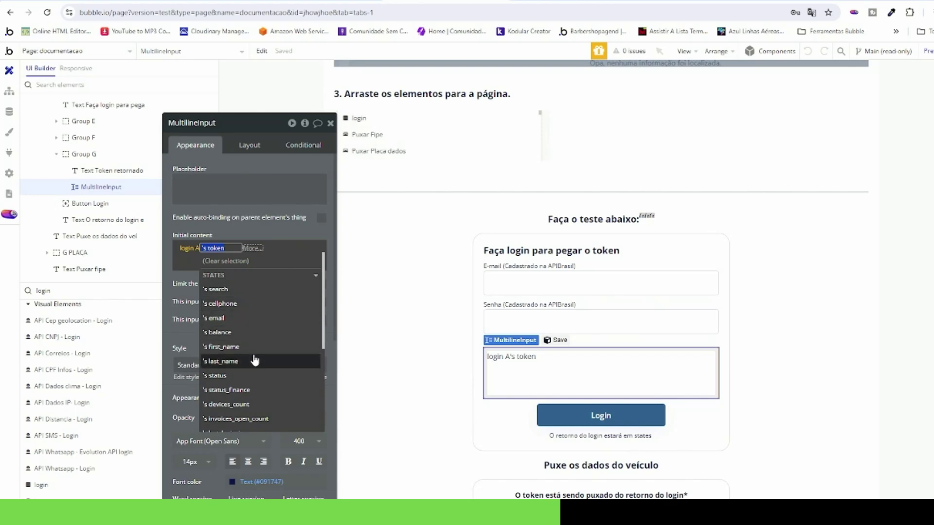
pyautogui.scroll(-2, 249, 385)
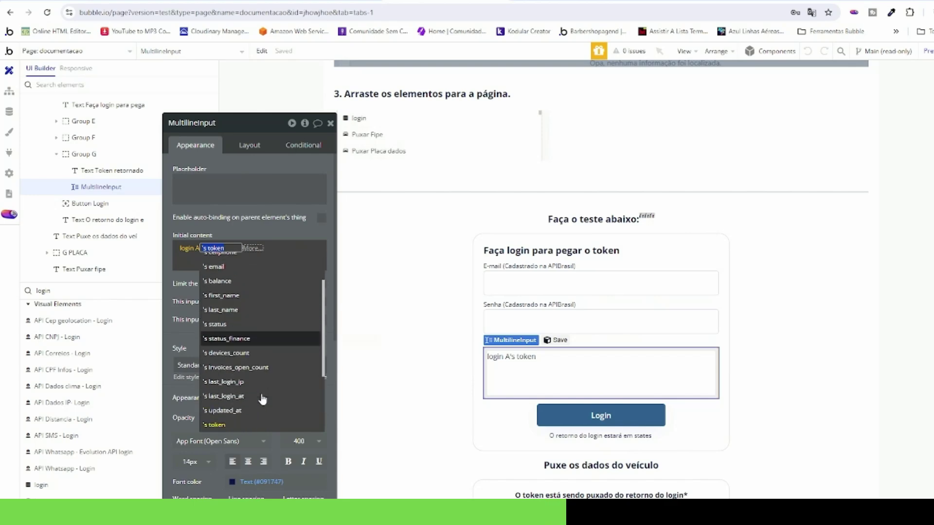
pyautogui.scroll(-2, 249, 379)
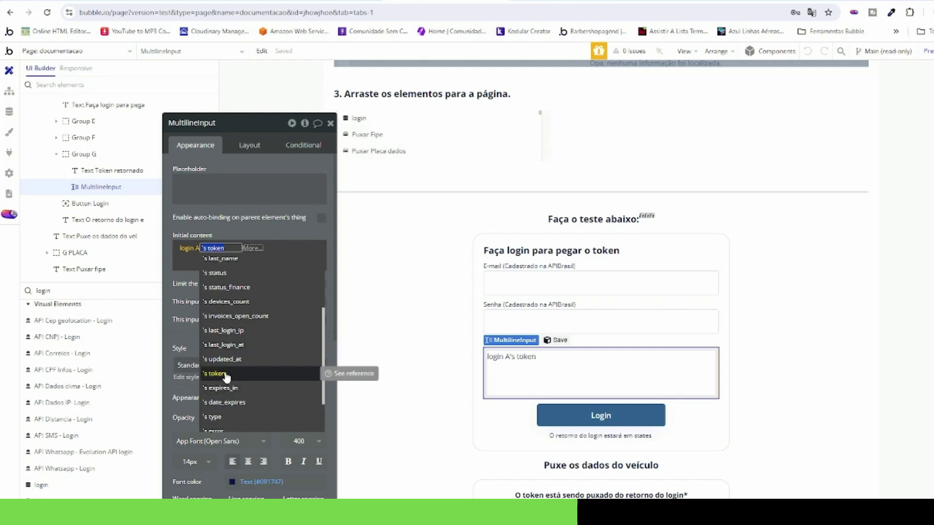
pyautogui.press('Escape')
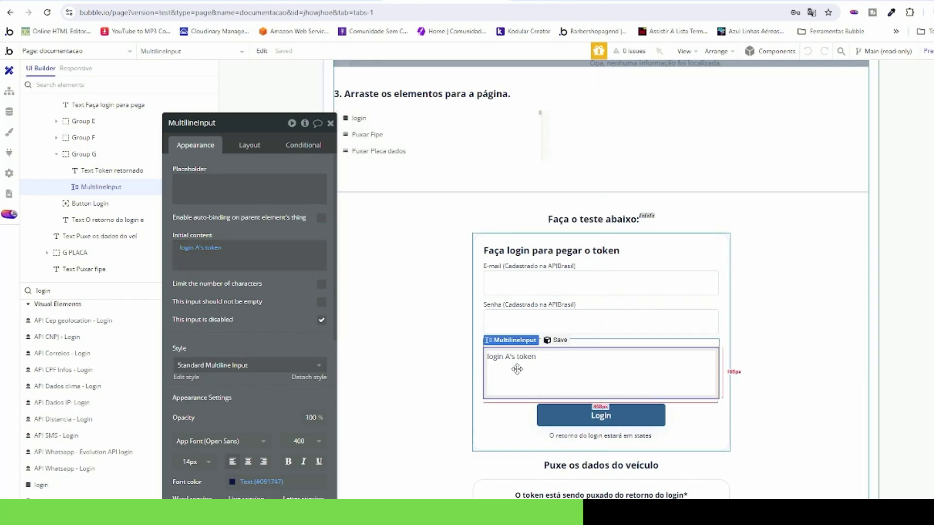
# - Open the PuxarPlacadados A element's properties and compare its Token, Device and Placa sources with the vehicle form
pyautogui.scroll(-5, 538, 363)
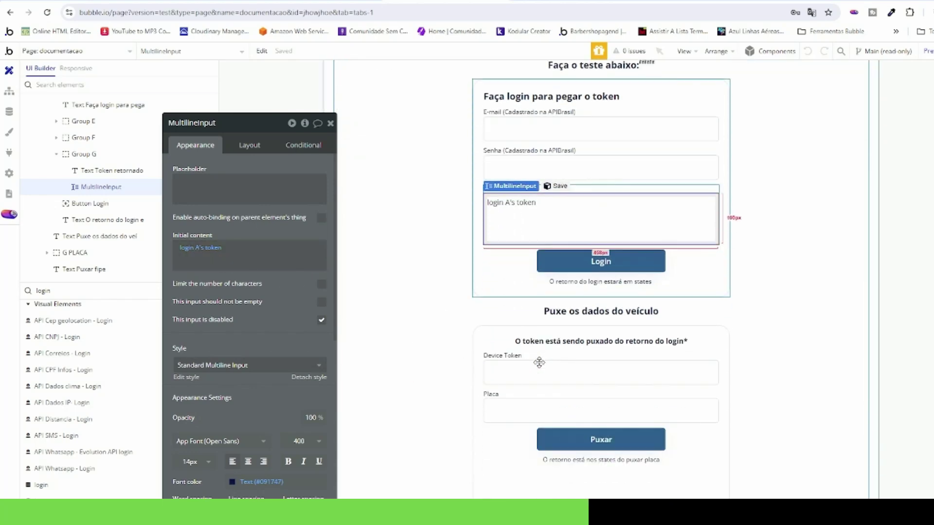
pyautogui.scroll(2, 540, 365)
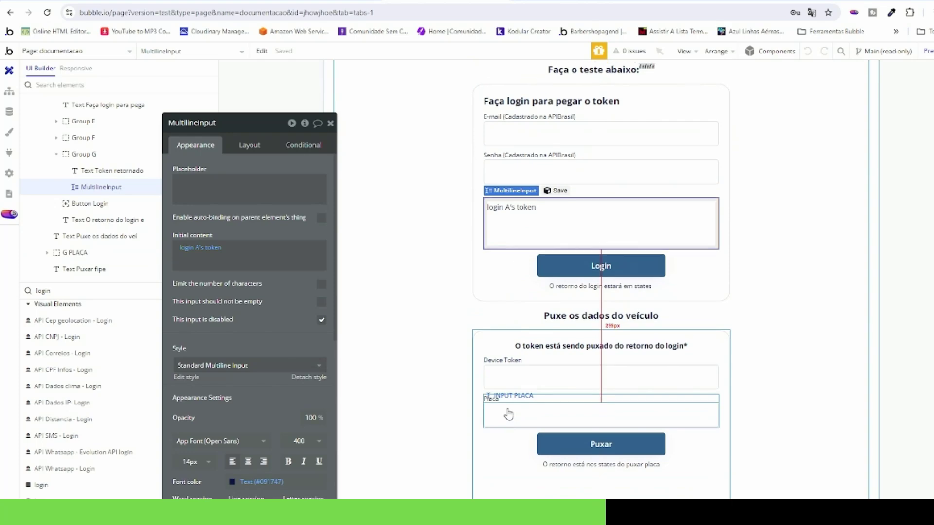
pyautogui.scroll(2, 500, 411)
pyautogui.click(642, 164)
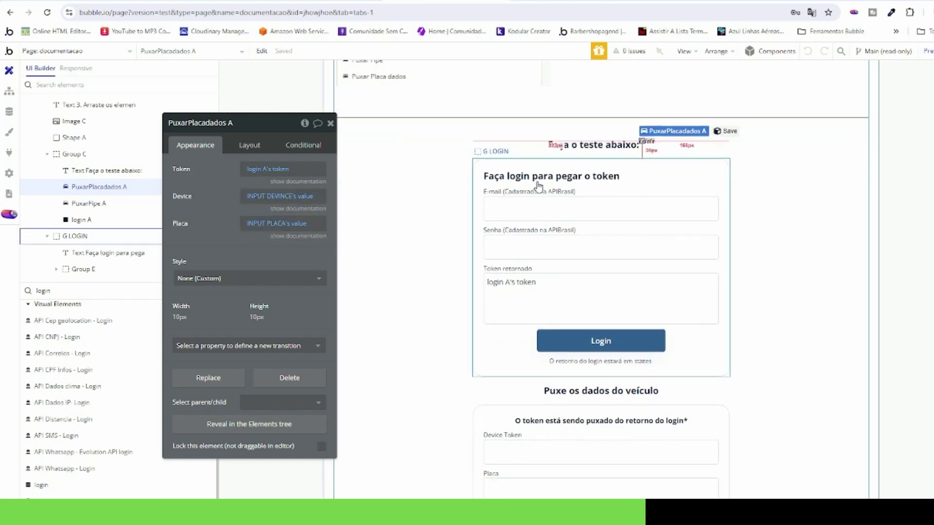
pyautogui.scroll(-4, 492, 211)
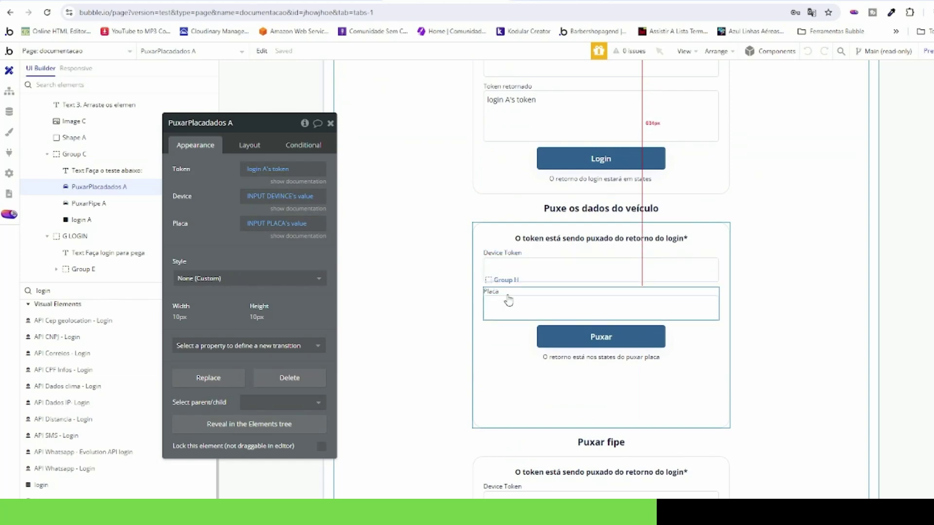
pyautogui.scroll(1, 509, 178)
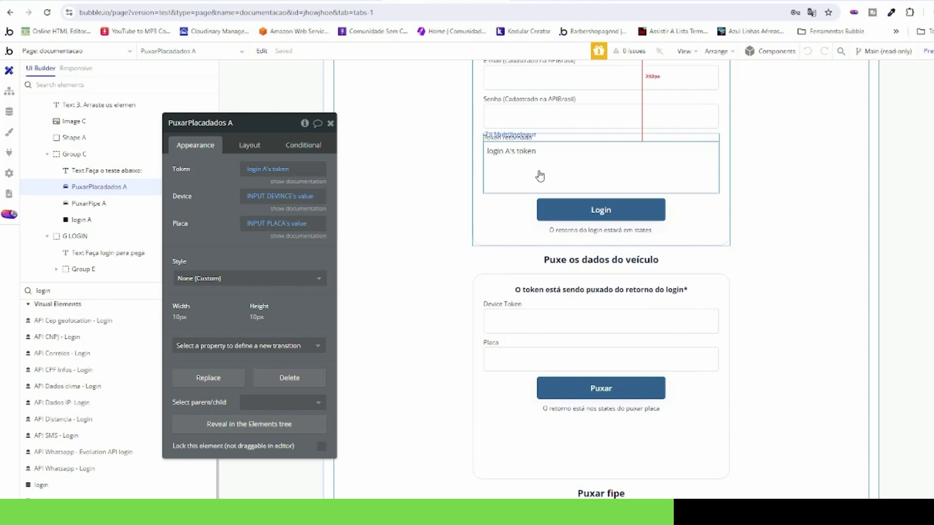
# - Open the workflow of the vehicle form's Puxar button and examine its limpar_states PuxarPlacadados A action
pyautogui.click(574, 394)
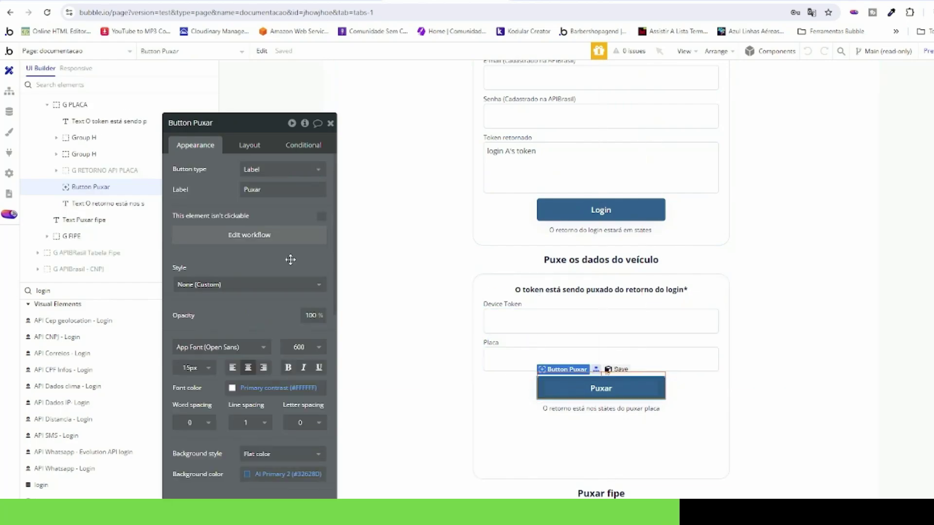
pyautogui.click(234, 236)
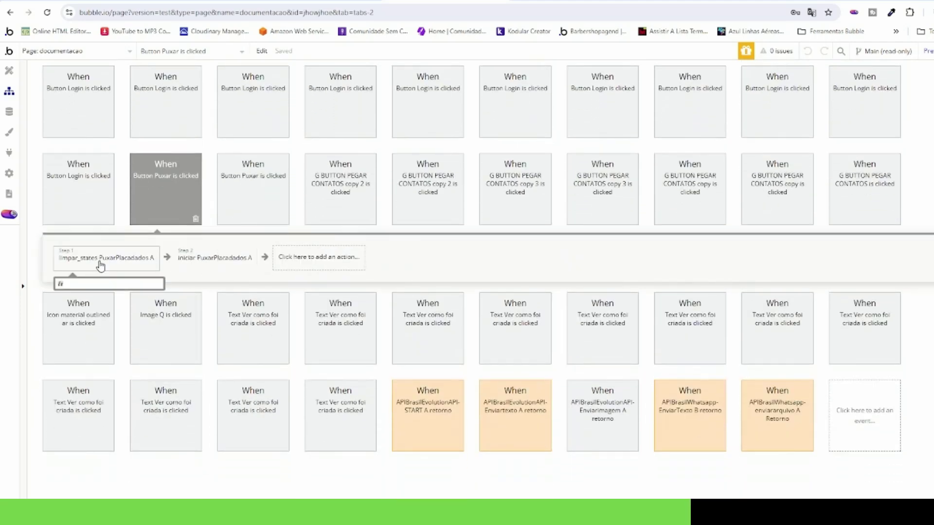
pyautogui.click(101, 264)
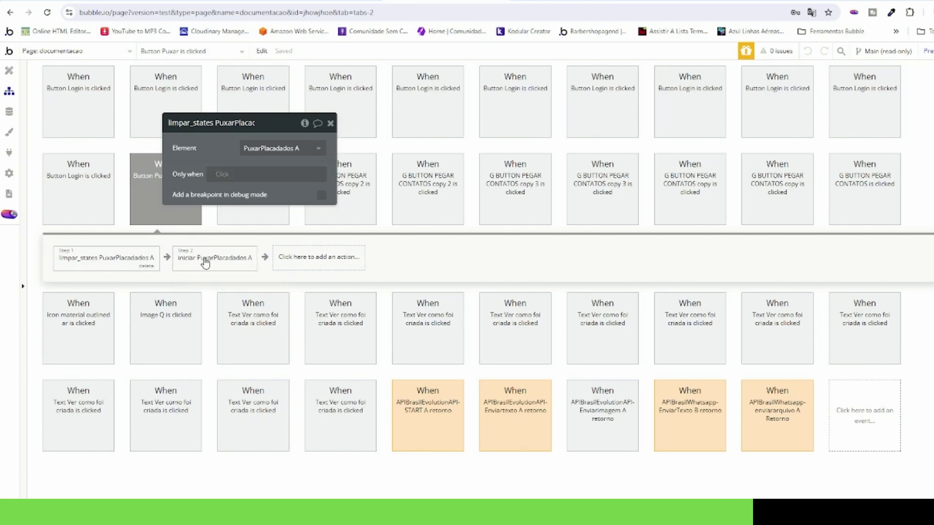
# - Return to the page design, show the hidden G RETORNO API PLACA group inside G PLACA and expand it in the elements tree
pyautogui.click(9, 70)
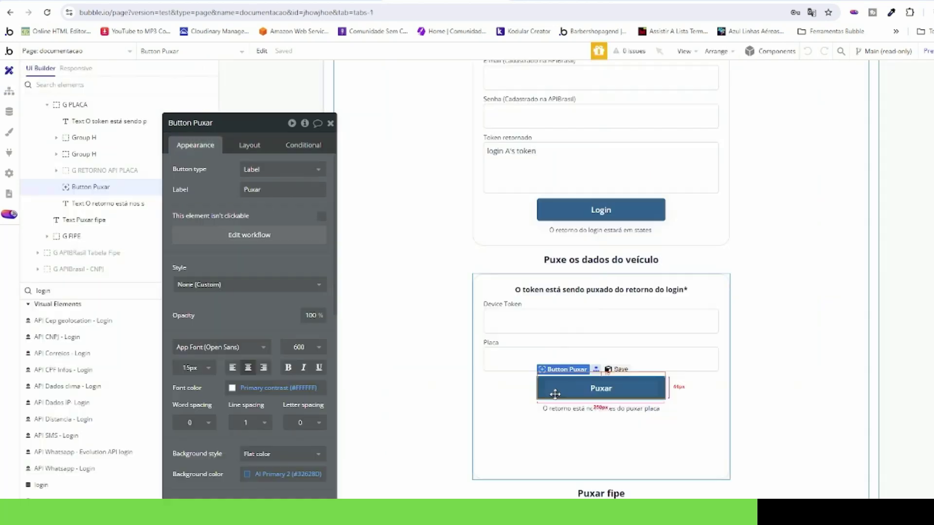
pyautogui.click(531, 411)
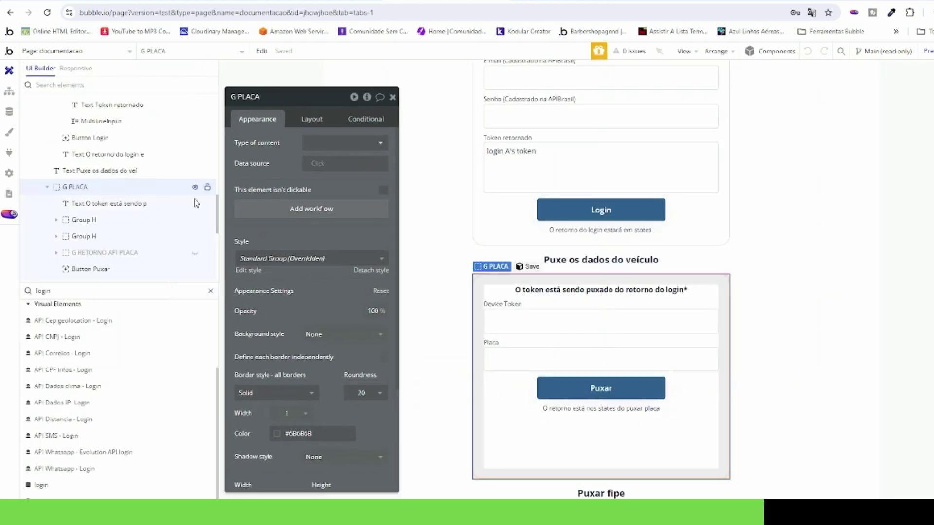
pyautogui.click(195, 254)
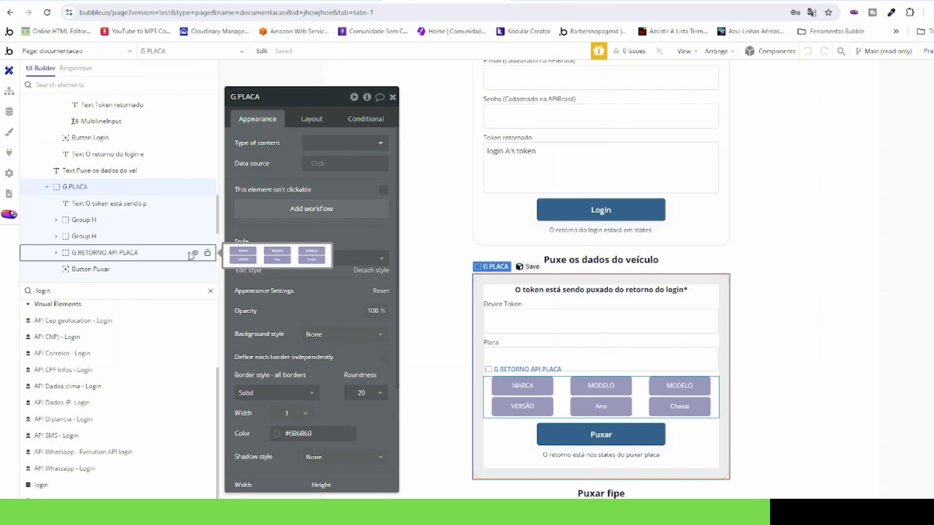
pyautogui.click(97, 253)
pyautogui.click(55, 254)
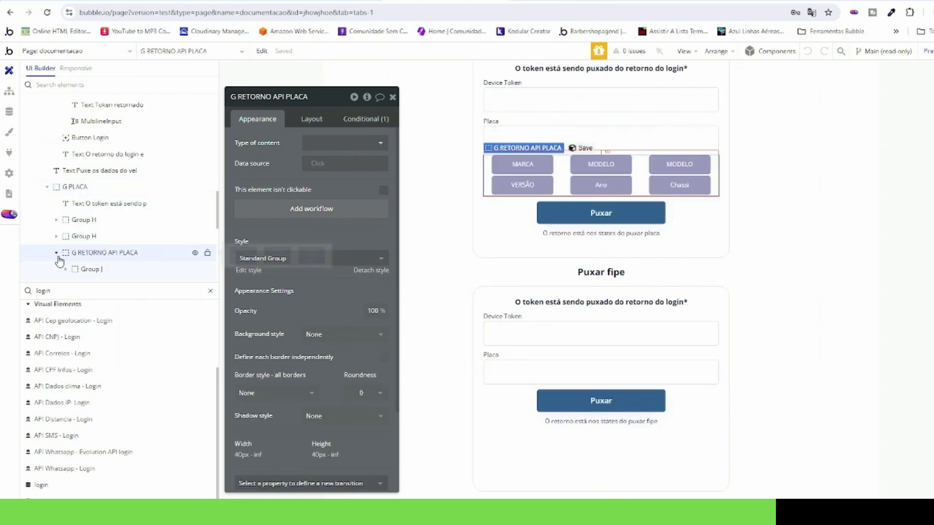
# - Examine which PuxarPlacadados A states feed the MARCA text and the middle MODELO text
pyautogui.click(530, 165)
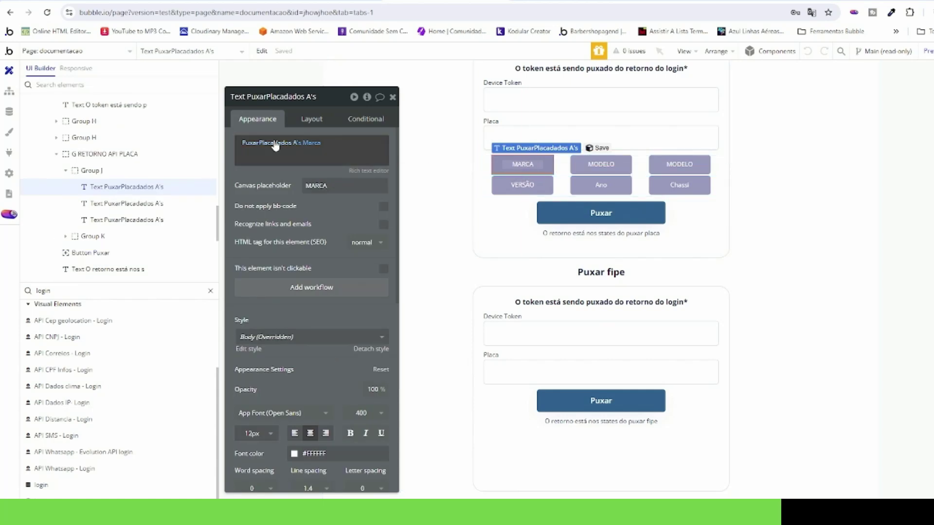
pyautogui.click(255, 146)
pyautogui.click(311, 143)
pyautogui.click(318, 199)
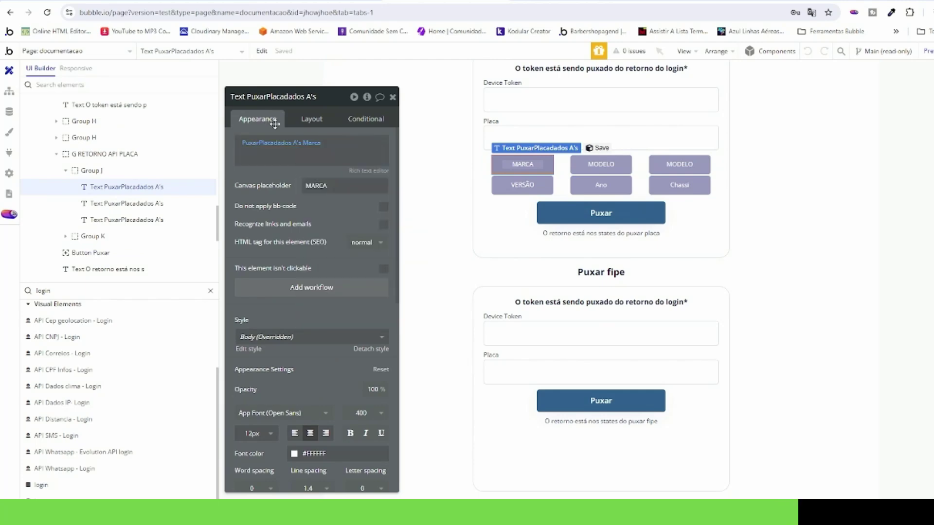
pyautogui.click(604, 168)
pyautogui.click(314, 143)
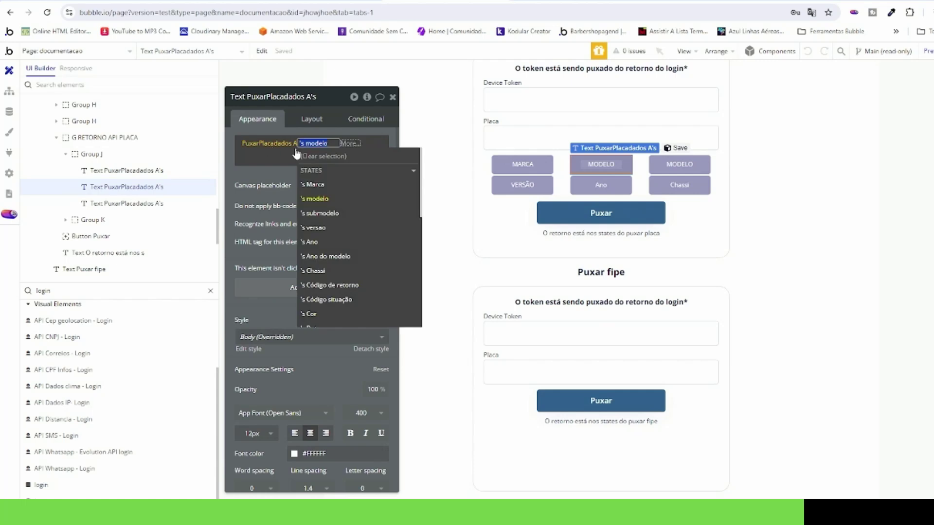
# - Examine the state behind the MODELO text above Chassi and the other states available for it
pyautogui.click(680, 164)
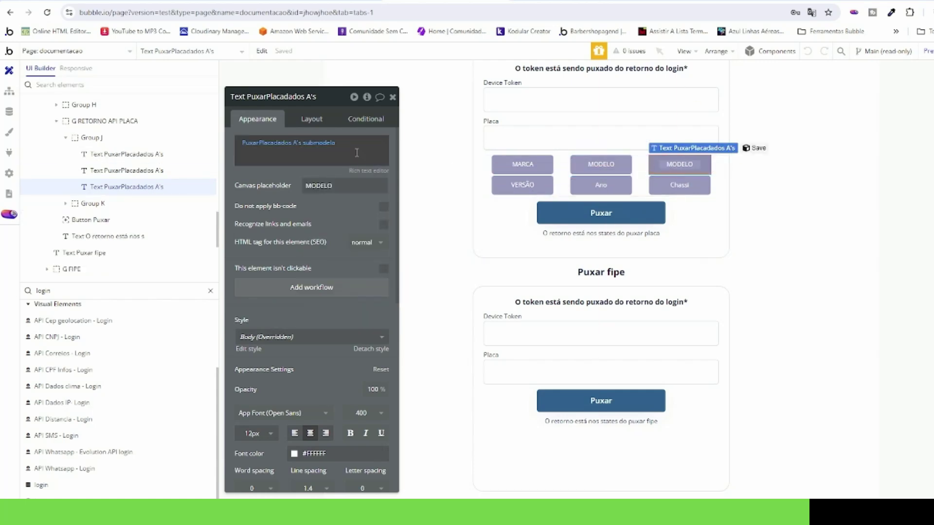
pyautogui.click(318, 143)
pyautogui.moveTo(340, 222)
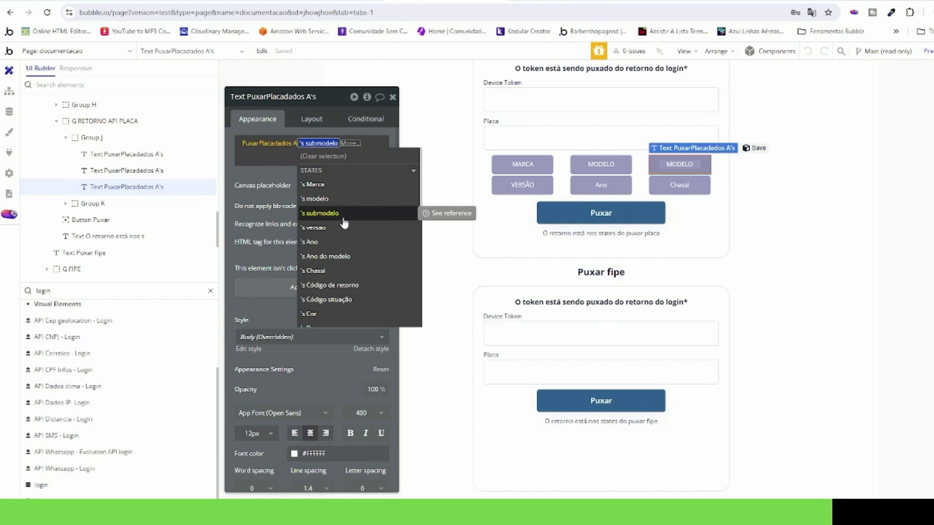
pyautogui.scroll(-10, 345, 222)
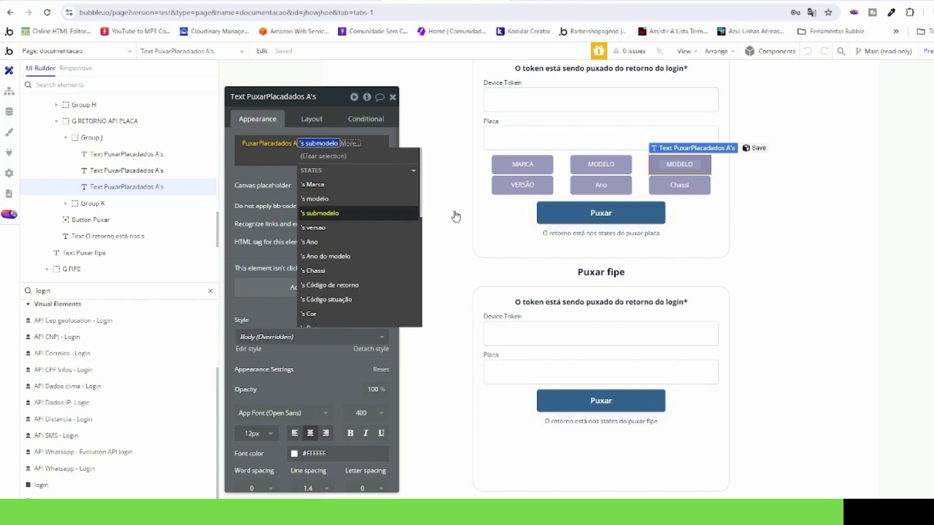
pyautogui.click(562, 174)
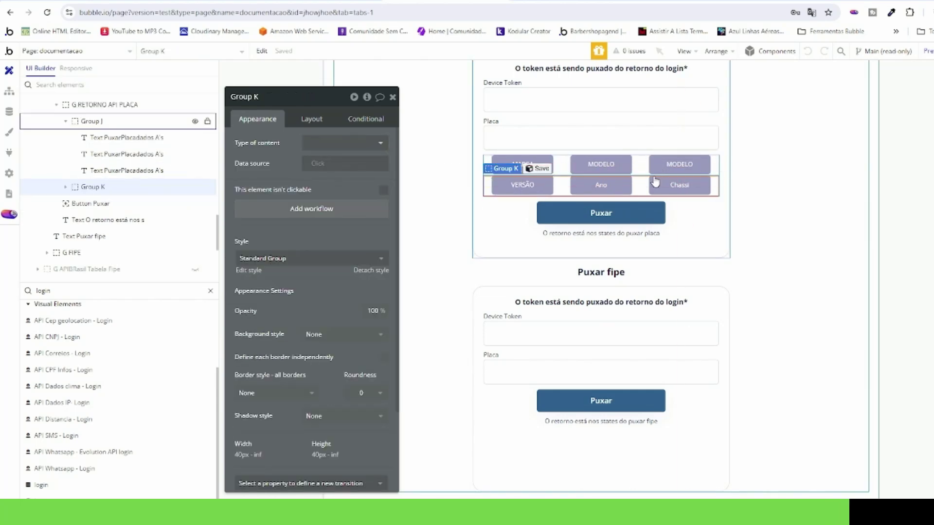
# - Examine the state behind the Chassi text and browse the full list of PuxarPlacadados A states
pyautogui.click(674, 185)
pyautogui.click(316, 146)
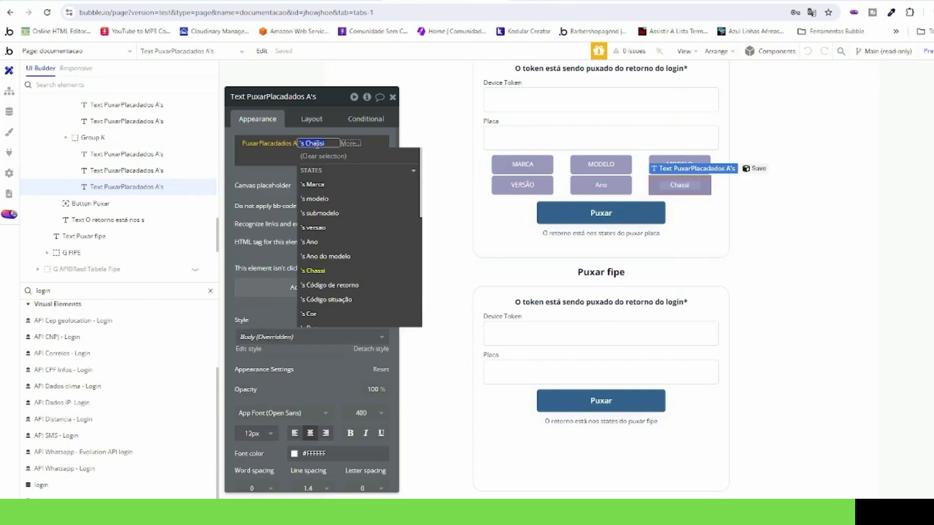
pyautogui.scroll(-10, 341, 229)
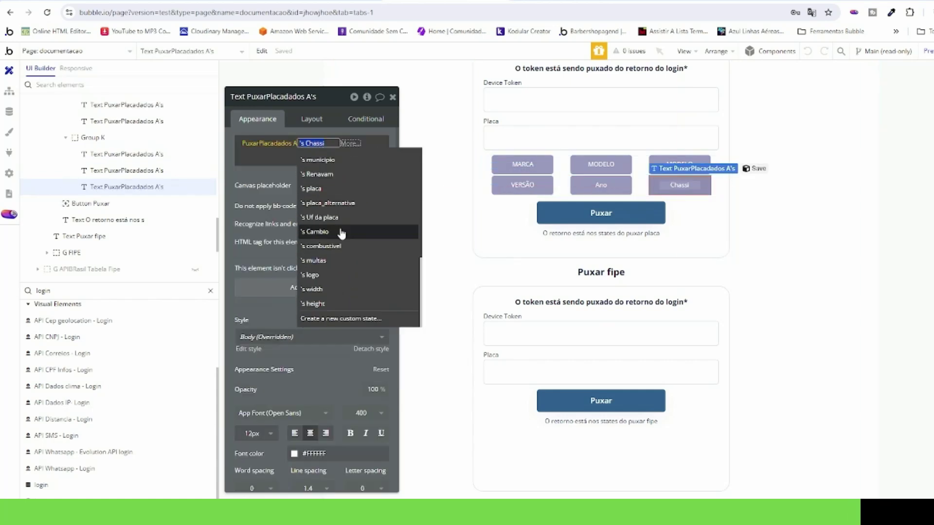
pyautogui.scroll(5, 340, 242)
pyautogui.click(260, 186)
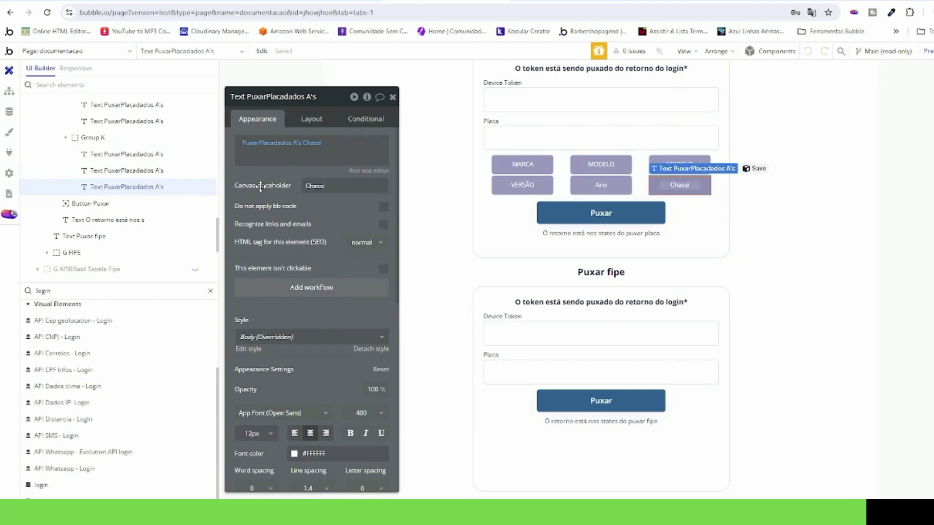
pyautogui.scroll(3, 598, 178)
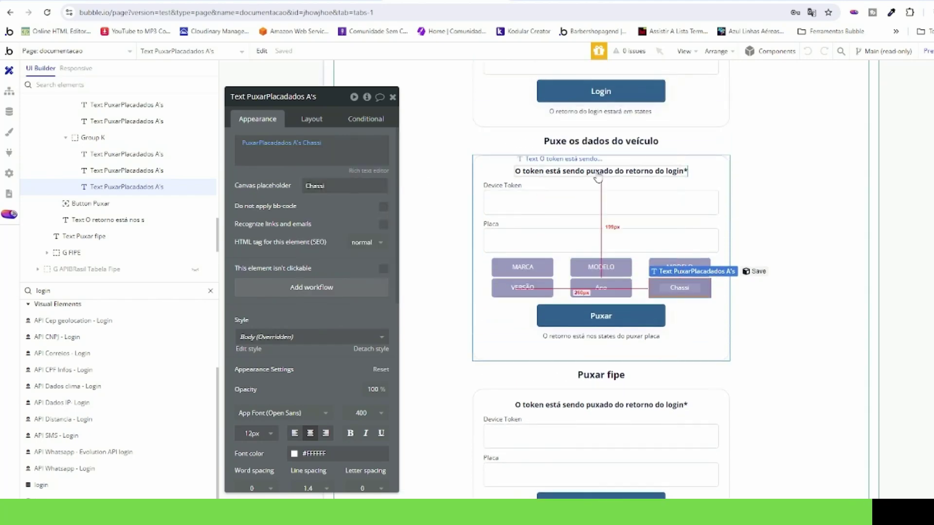